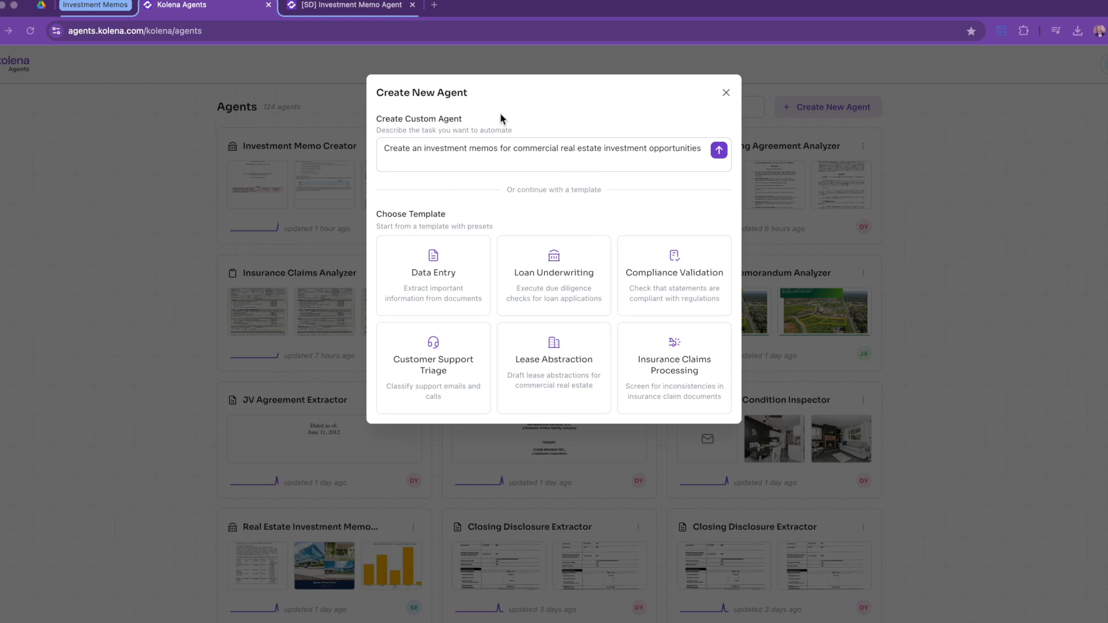
Step: Create a custom agent named 'Commercial Real Estate Investment Memos' from the written task description
left_click(587, 144)
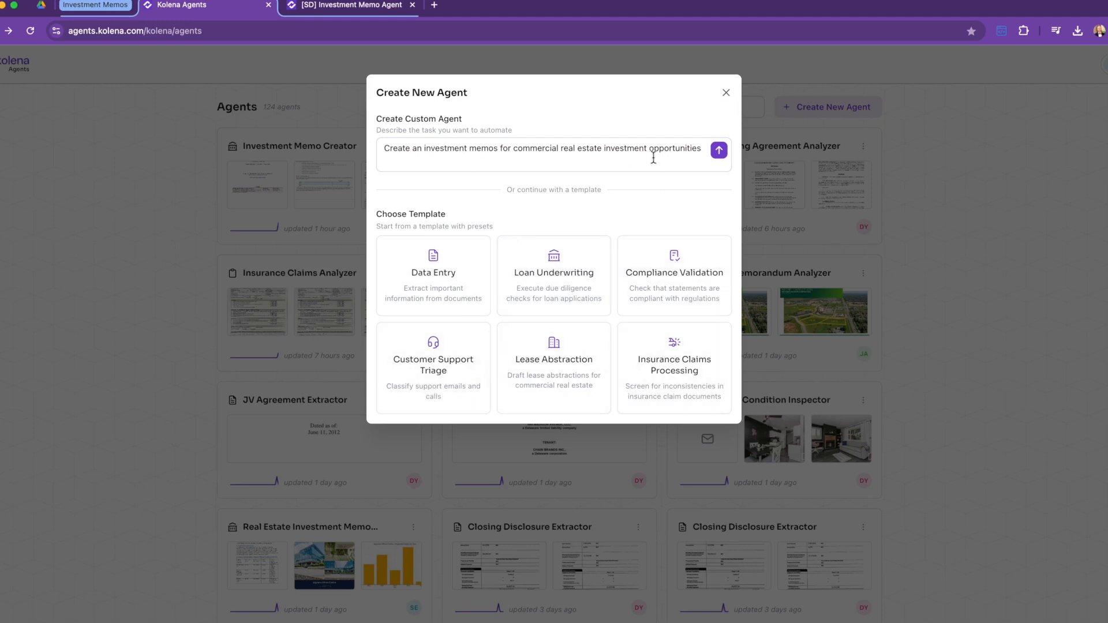
left_click(718, 151)
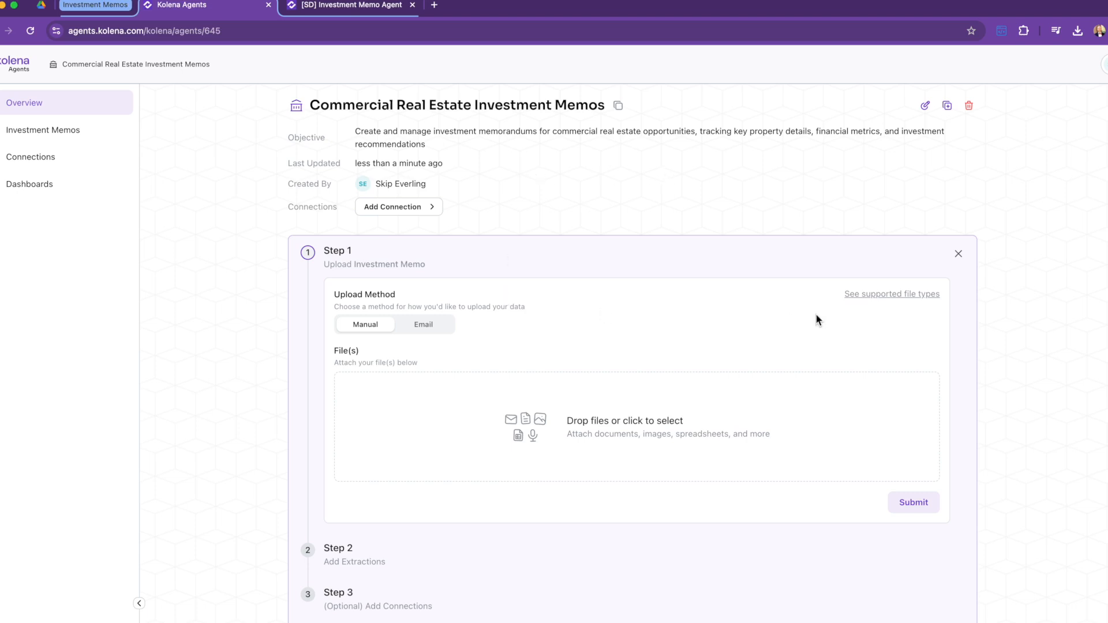
Step: Upload all 20 Bayview Office Center files to the agent and submit them
left_click(863, 295)
mouse_move(868, 302)
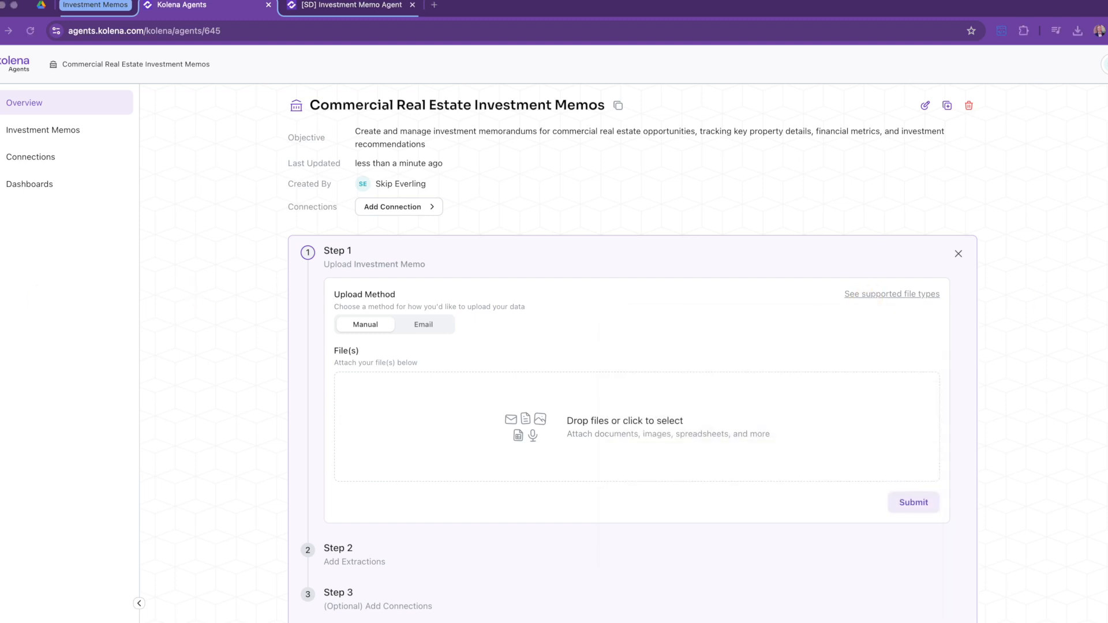
left_click(671, 426)
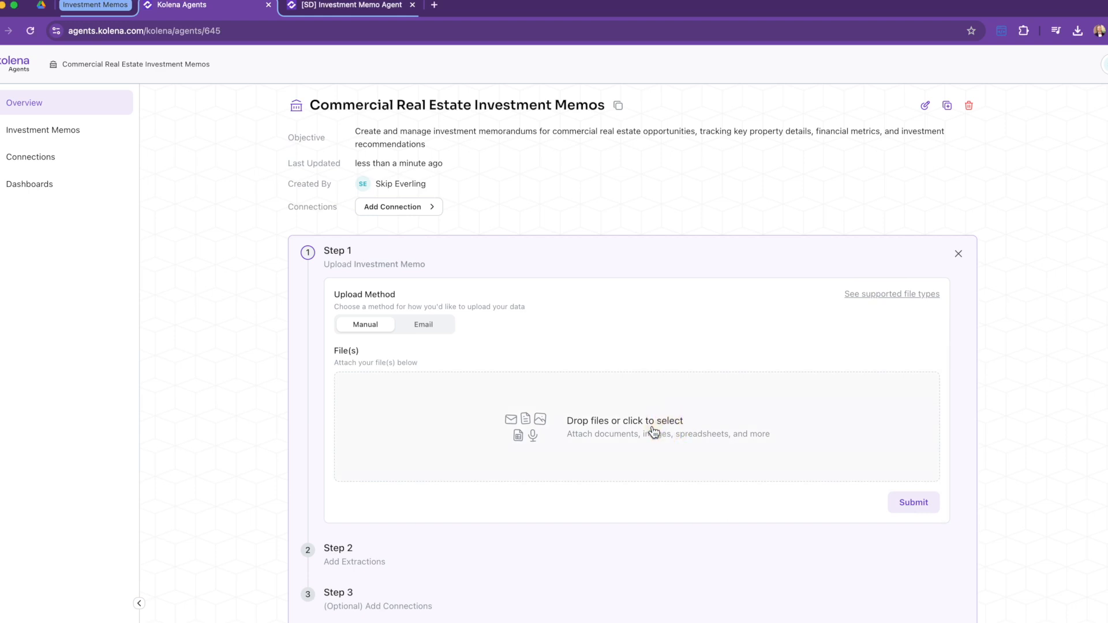
left_click(709, 241)
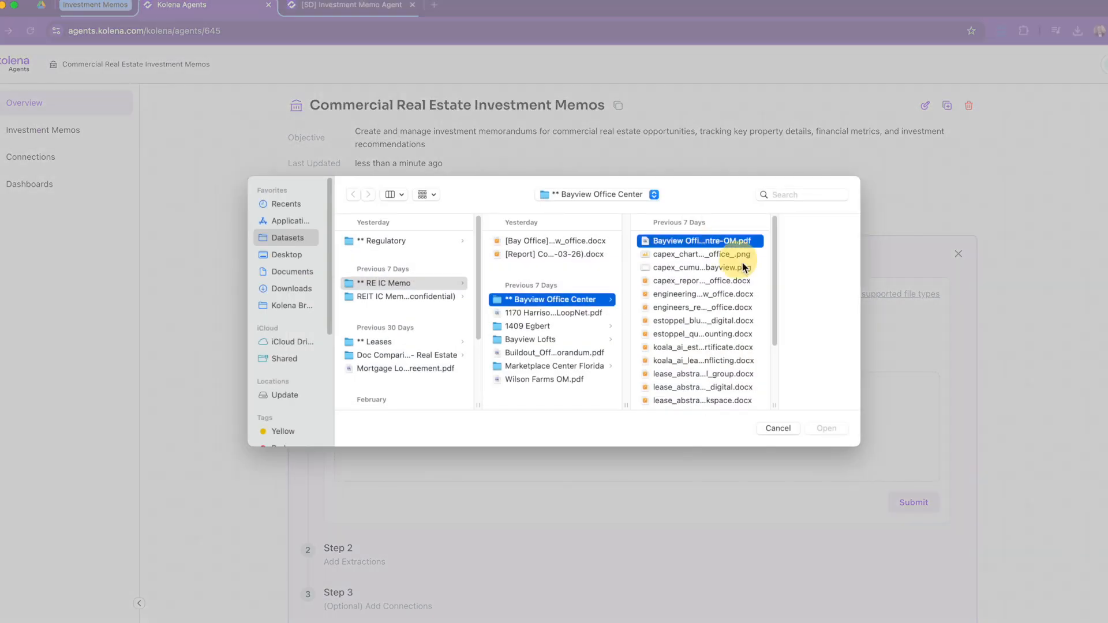
scroll(628, 352, "down", 2)
left_click(625, 395, "shift")
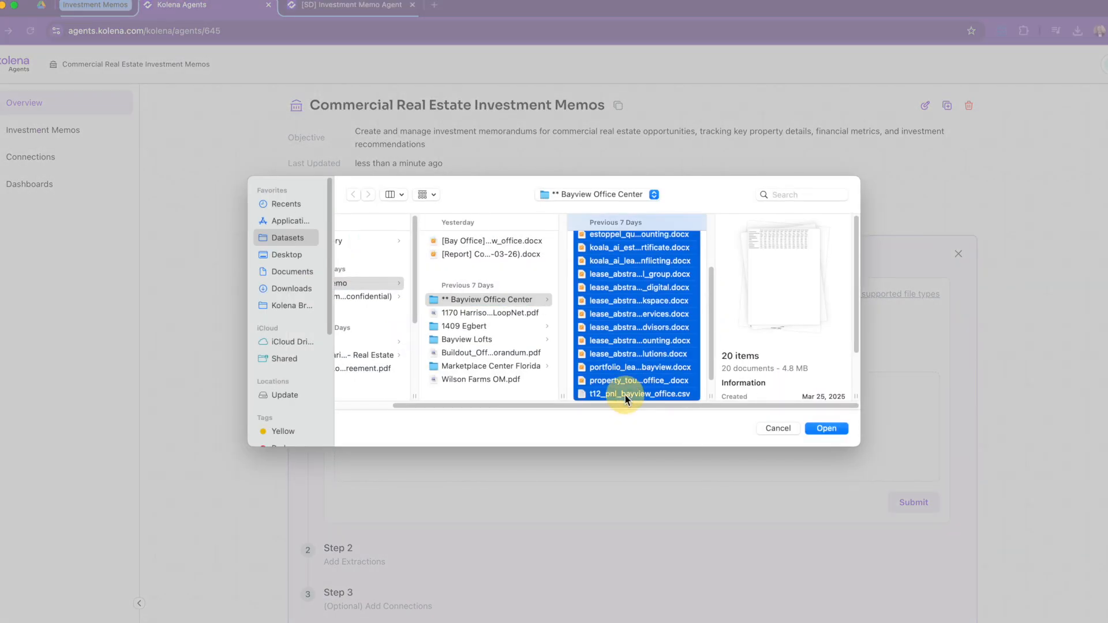
left_click(827, 428)
scroll(562, 383, "down", 3)
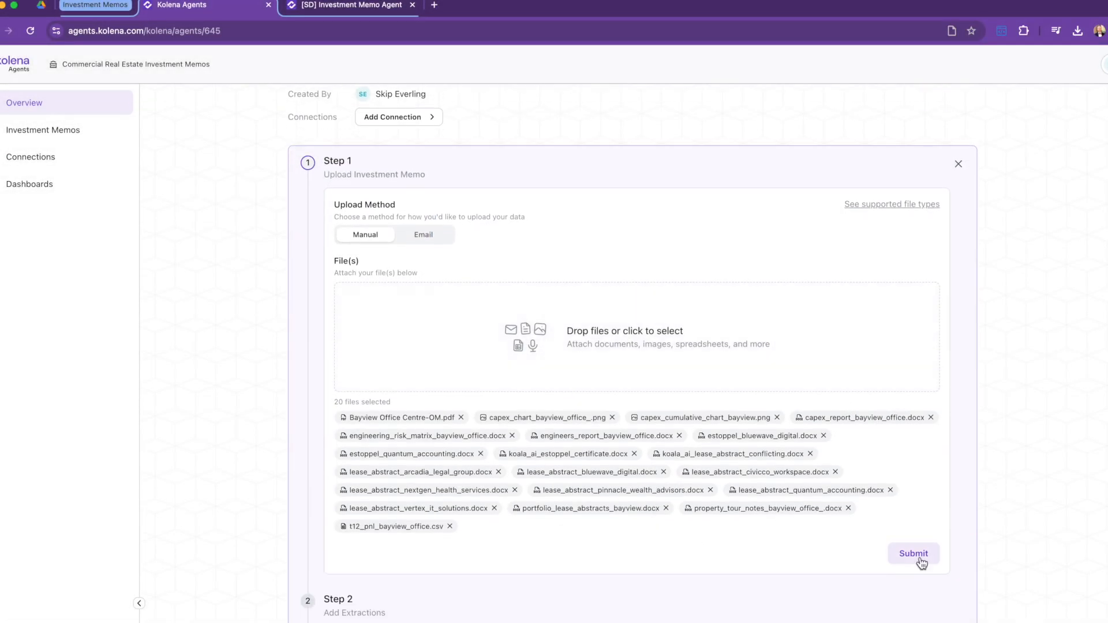
left_click(922, 561)
Step: Scroll through the Bayview Office Centre-OM.pdf preview, then preview the engineering risk matrix document
scroll(992, 428, "down", 1)
scroll(992, 427, "down", 3)
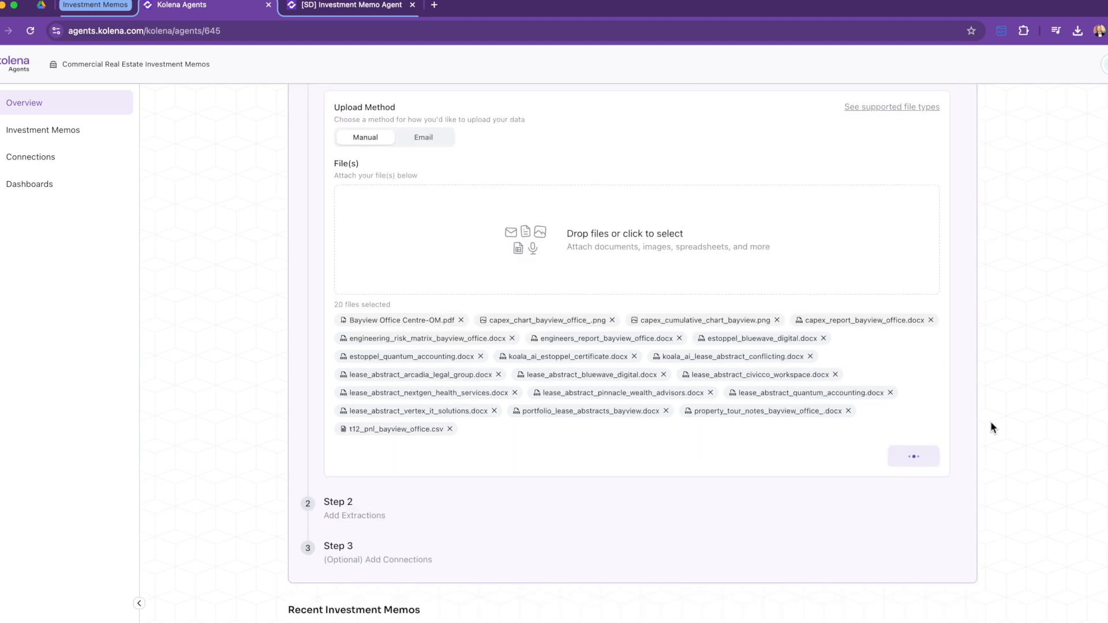
scroll(700, 488, "down", 1)
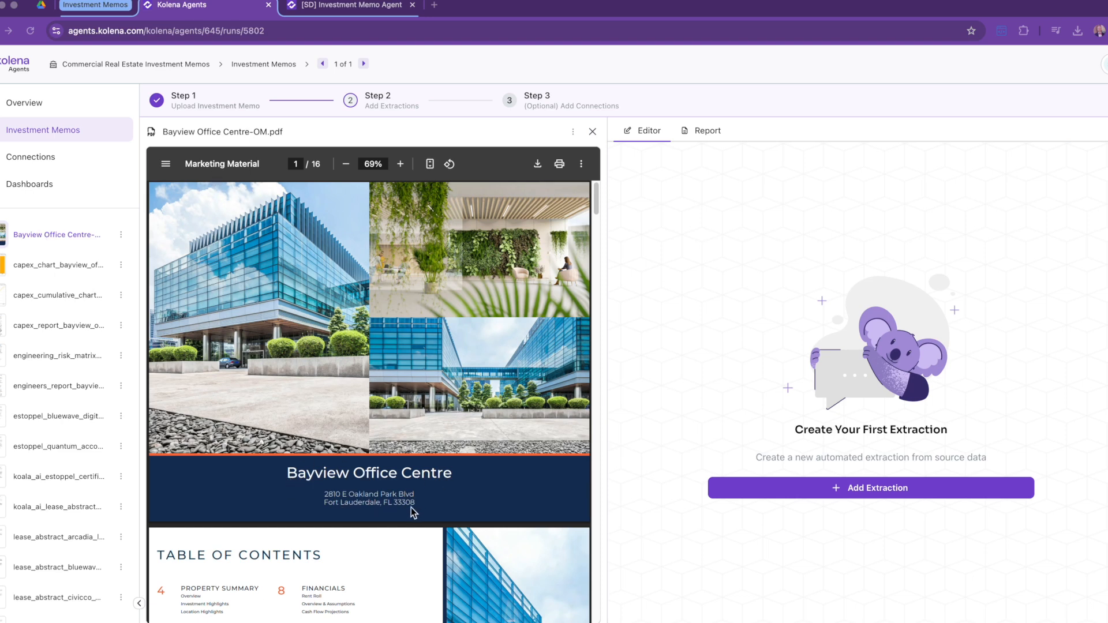
left_click(594, 202)
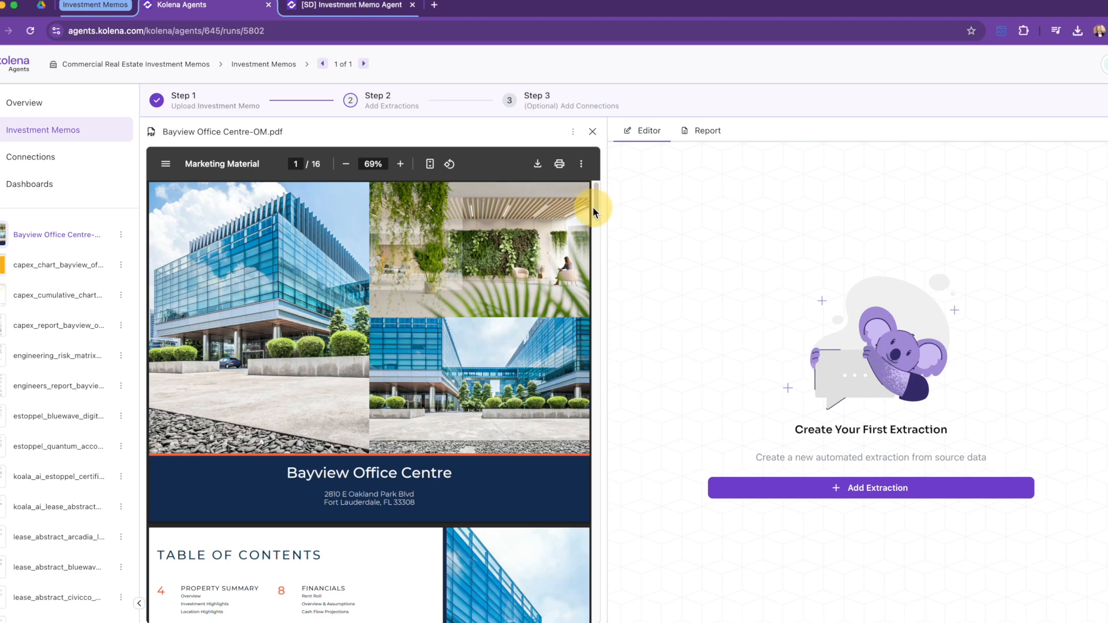
scroll(404, 358, "down", 5)
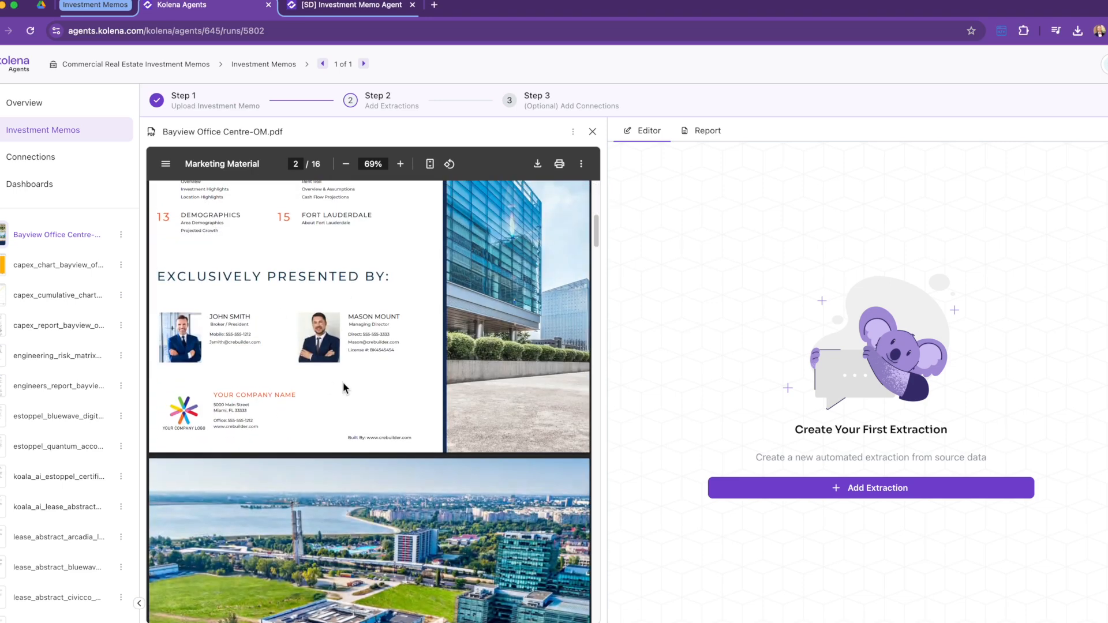
scroll(344, 388, "up", 2)
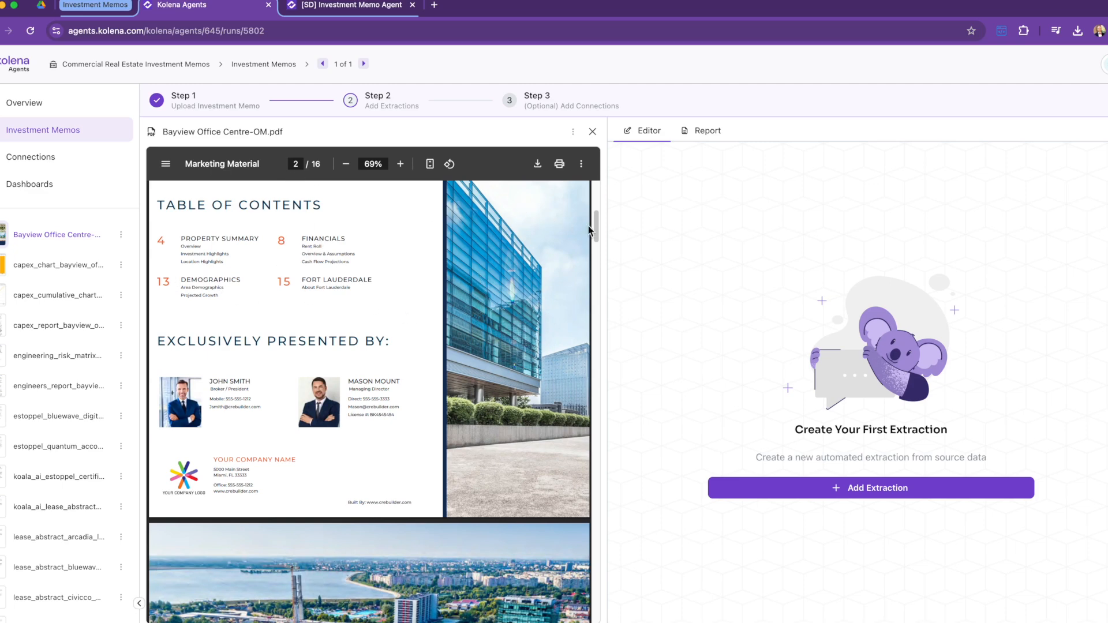
left_click_drag(597, 240, 596, 190)
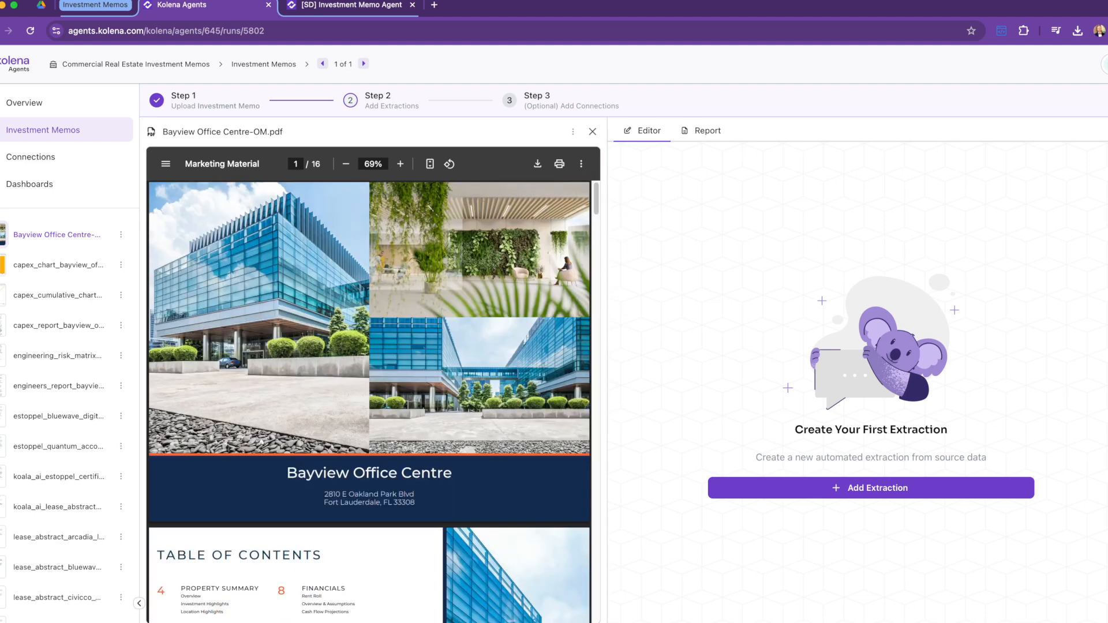
left_click(58, 363)
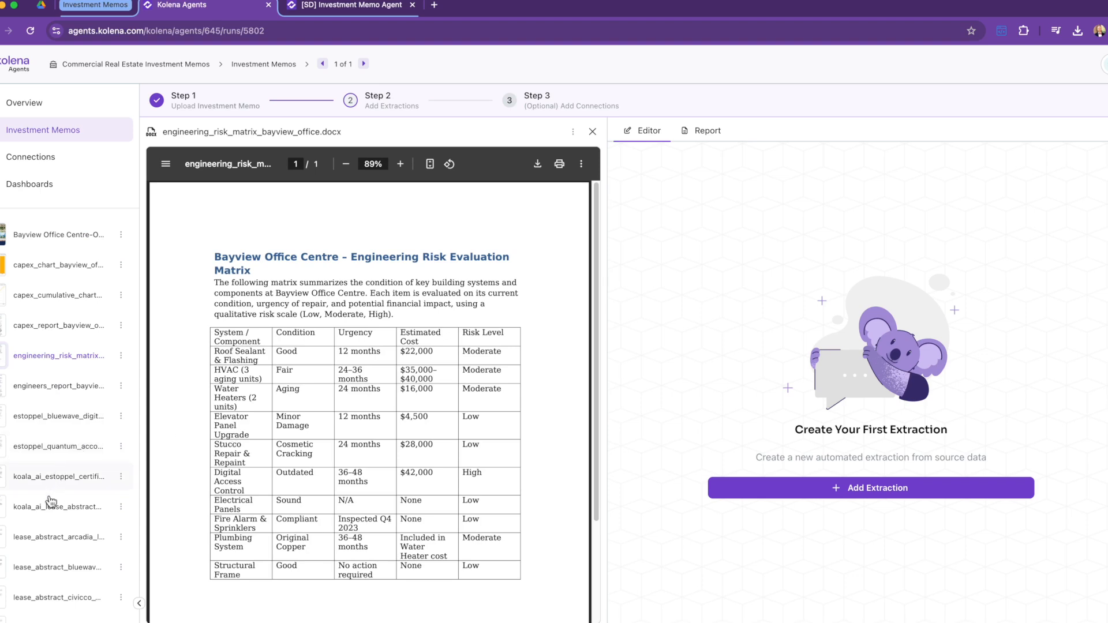
Step: Preview the Arcadia, NextGen, CivicCo and Quantum lease abstracts, the T12 P&L and Bayview tour notes
left_click(55, 536)
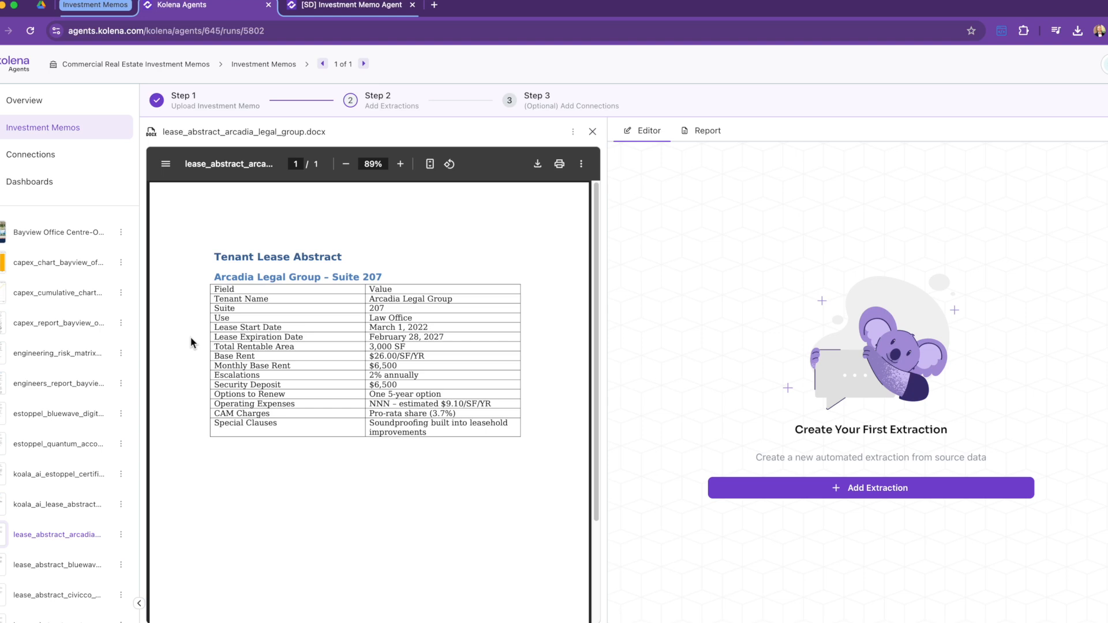
scroll(74, 462, "down", 3)
left_click(55, 523)
left_click(61, 495)
scroll(55, 543, "down", 1)
left_click(54, 542)
scroll(55, 540, "down", 2)
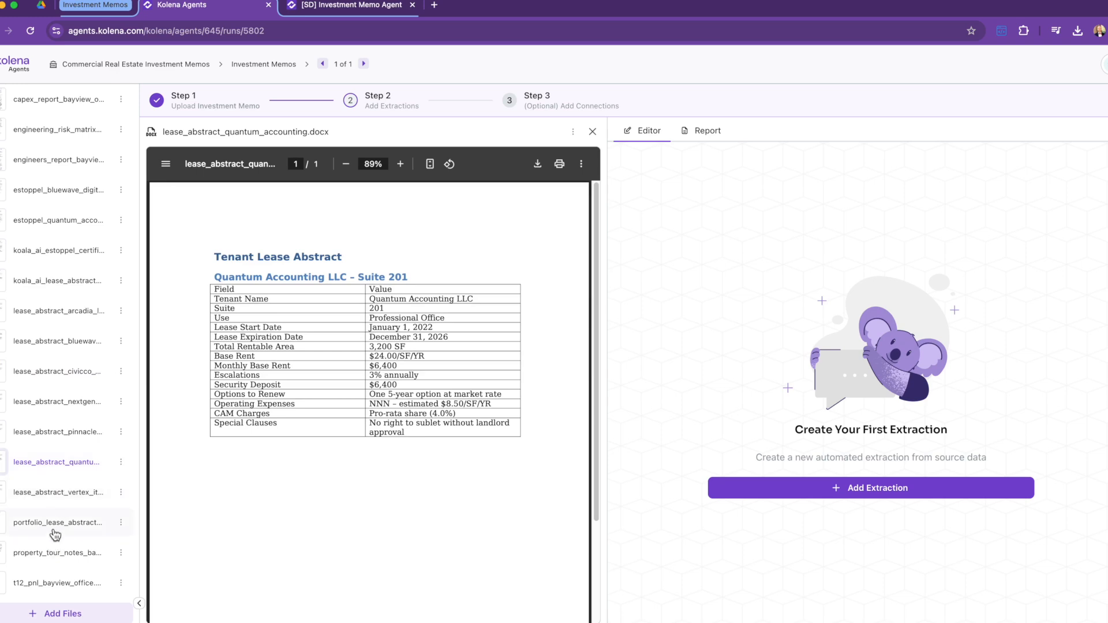
left_click(44, 584)
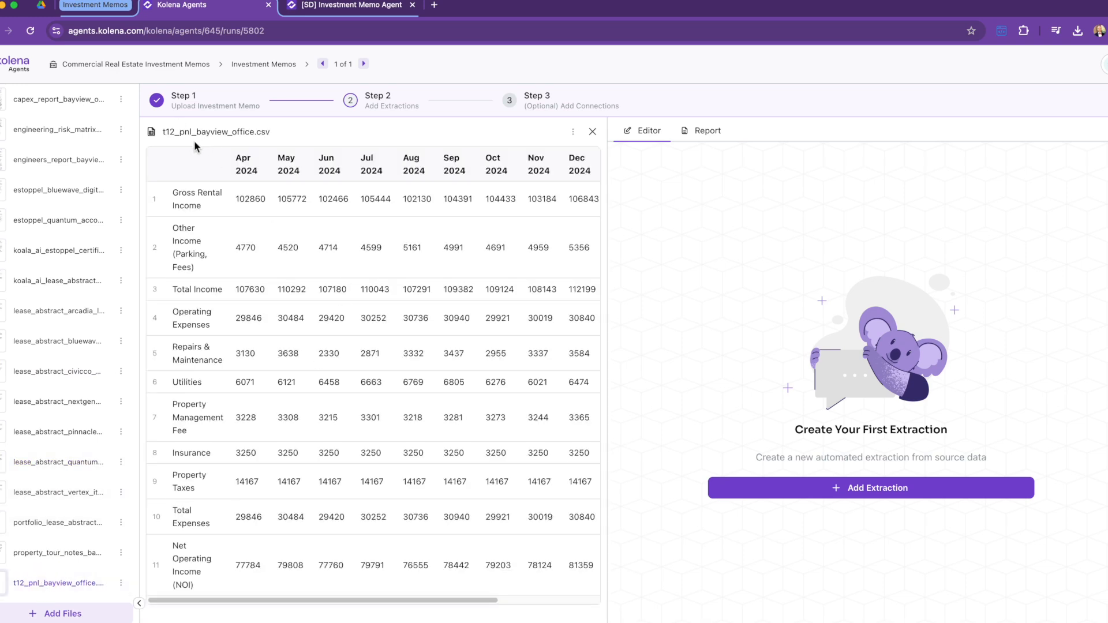
left_click(55, 553)
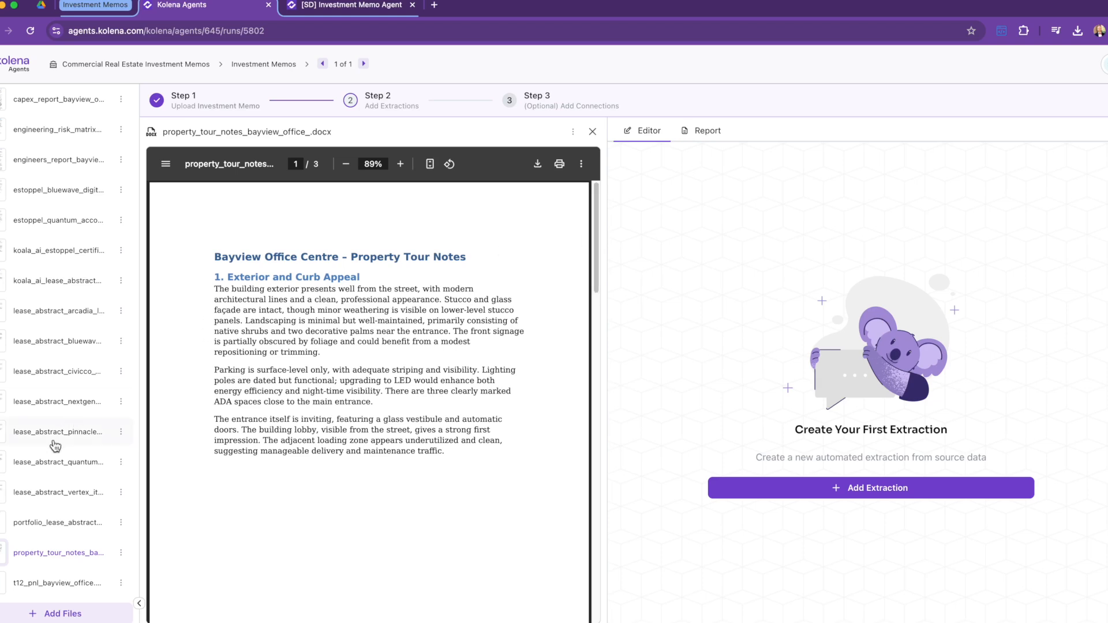
scroll(56, 445, "up", 5)
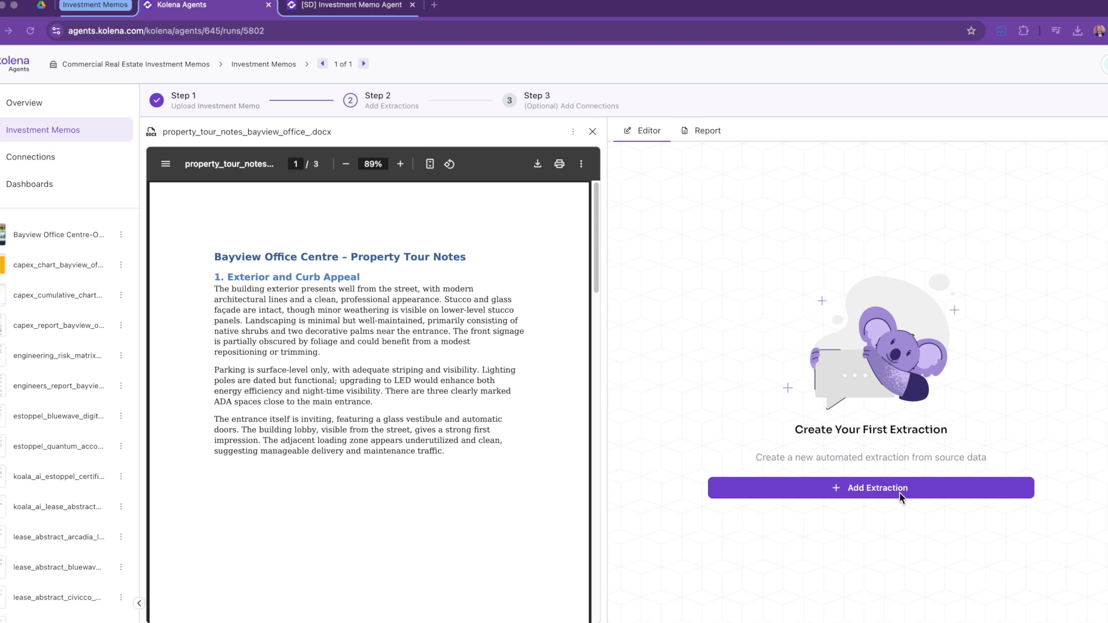
left_click(855, 488)
Step: Create an extraction asking 'What is the property name and address?'
type("Wh")
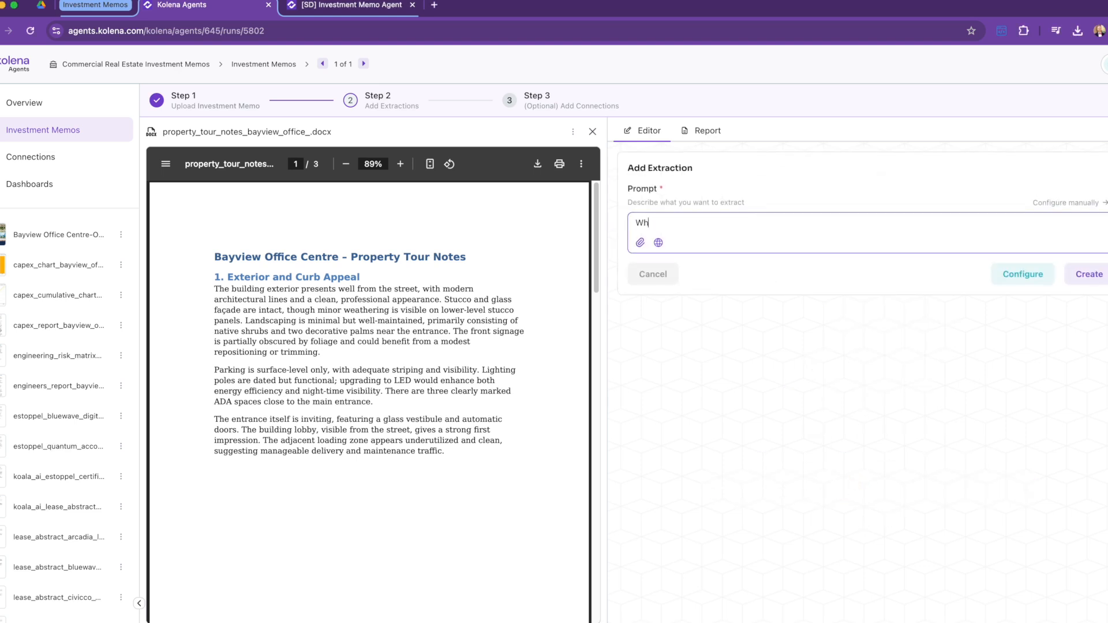
type("at is the prope")
type("tt")
key("BackSpace")
type("rty name and address?")
left_click(1089, 276)
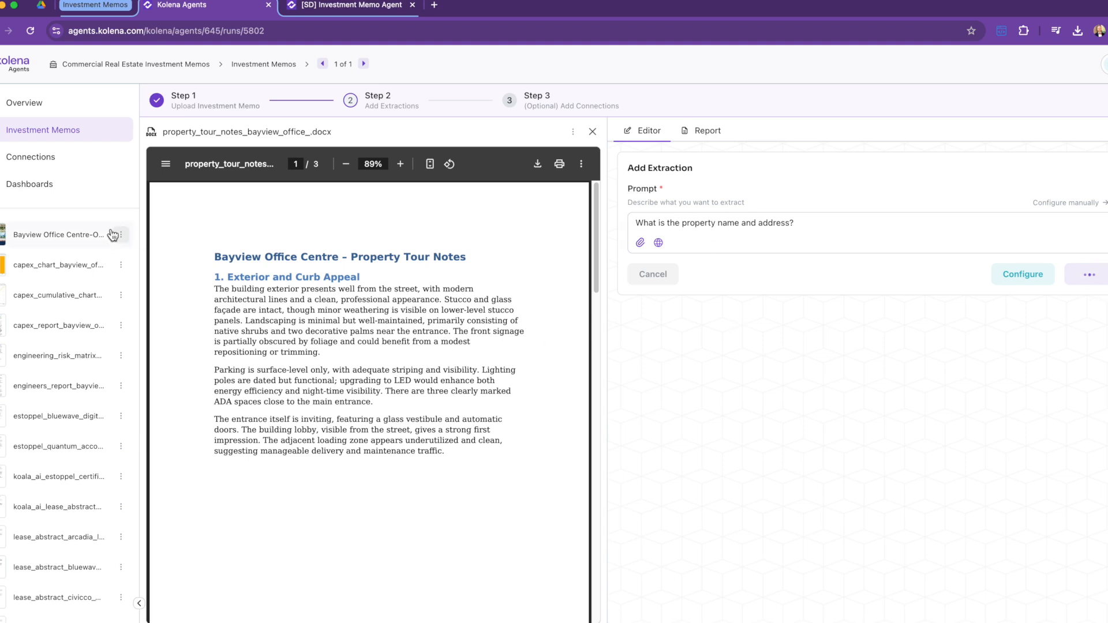
Step: Review the Property Name and Address result and its cited page in the offering memorandum
left_click(62, 234)
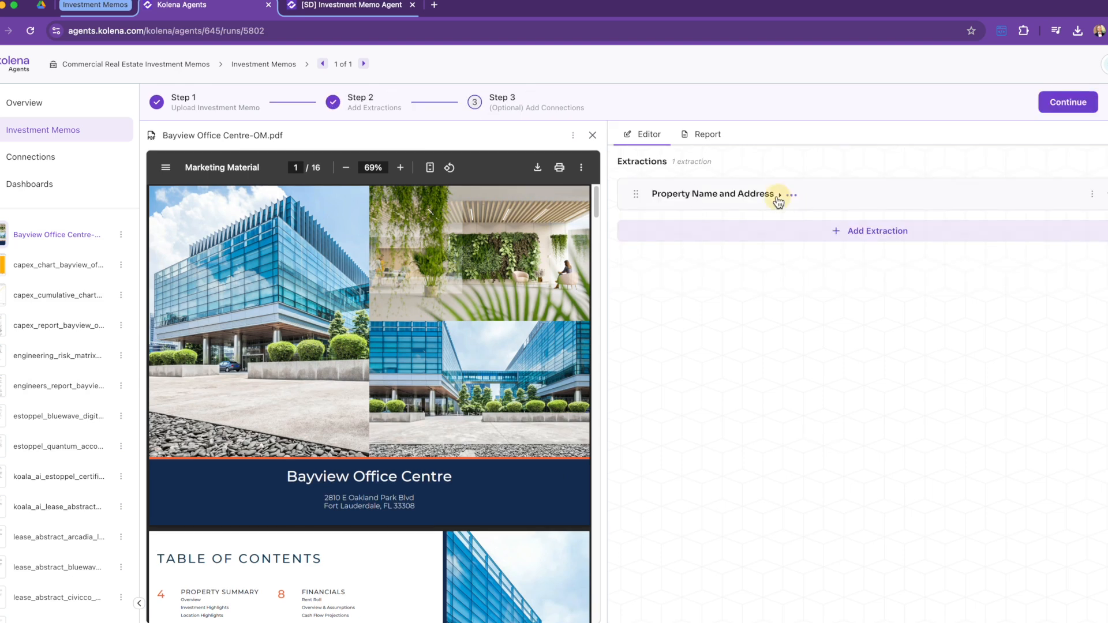
left_click(781, 194)
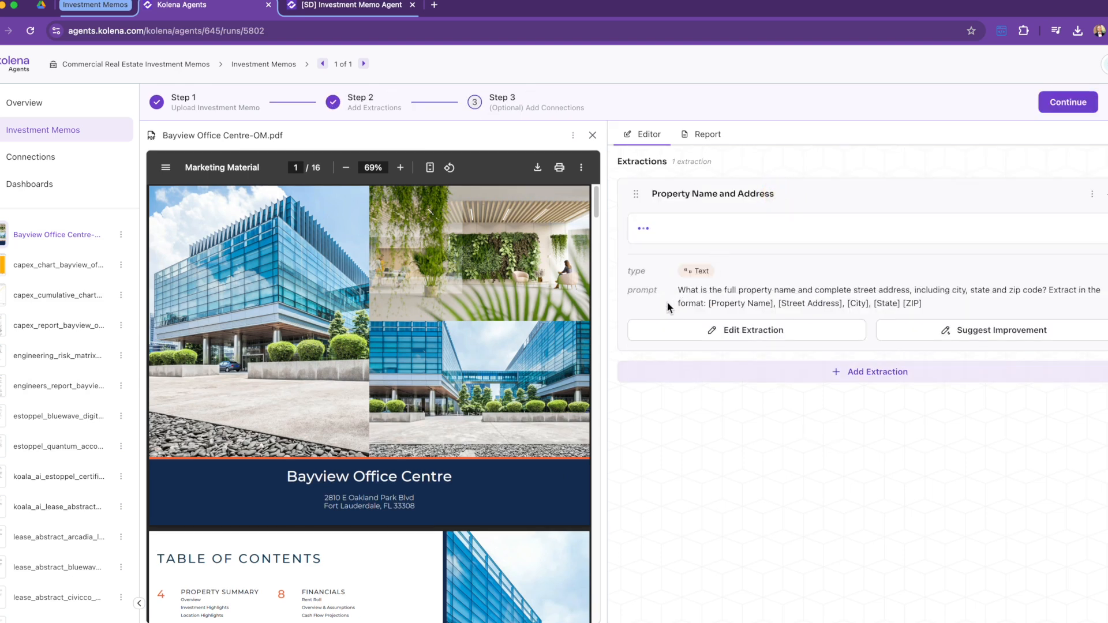
left_click_drag(677, 290, 941, 308)
left_click(941, 309)
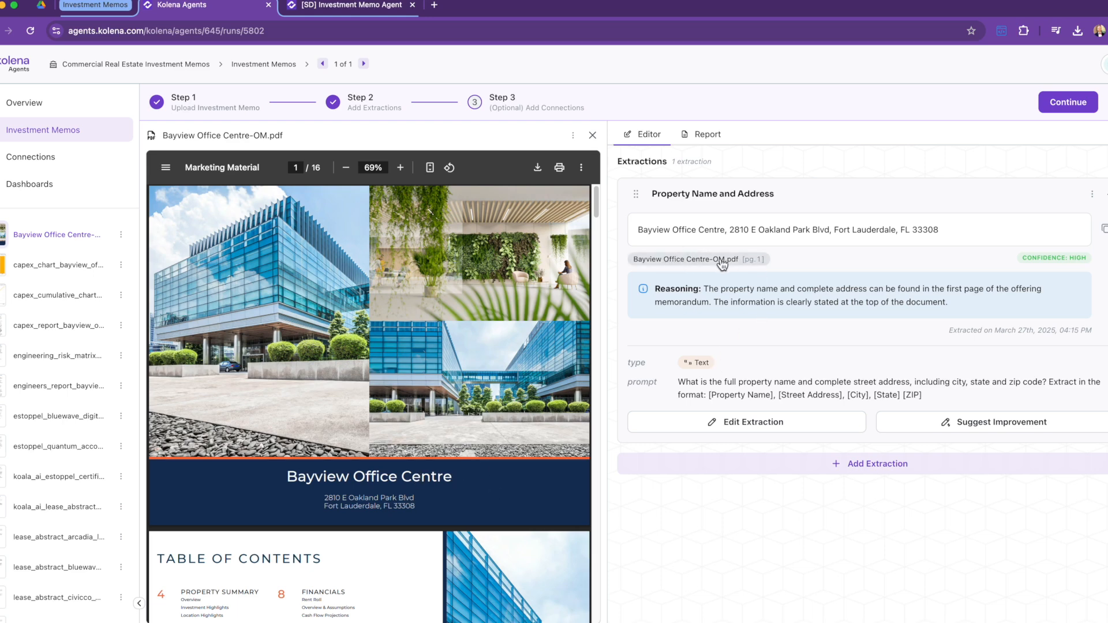
left_click(696, 263)
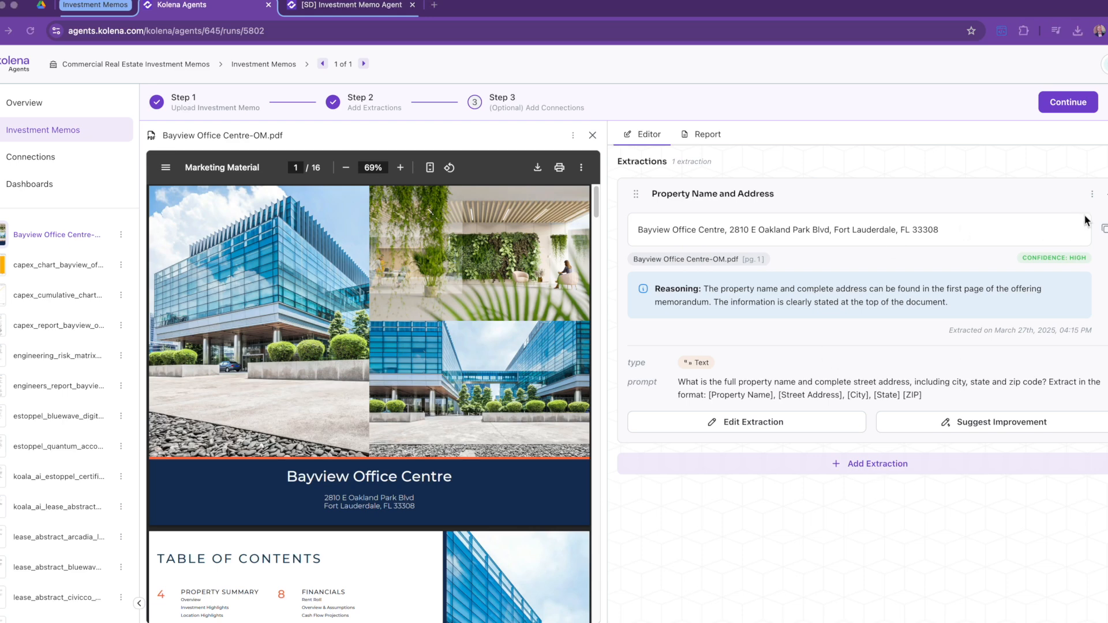
left_click(1107, 194)
Step: Create an extraction asking for the key facts of this property investment opportunity
left_click(838, 234)
type("What are thjekey facts for th")
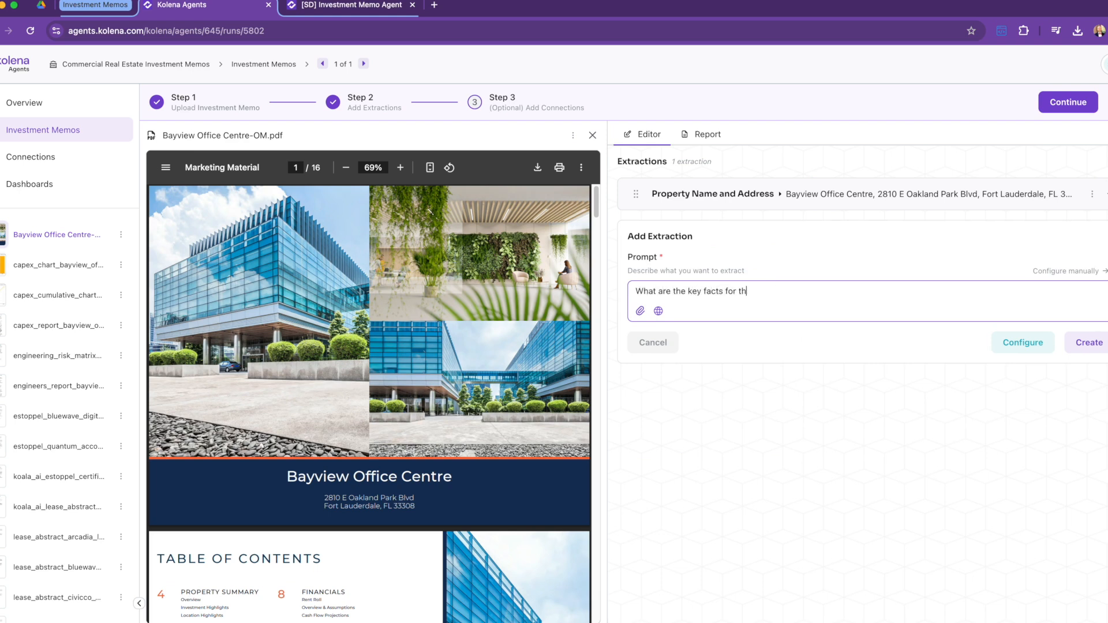
type("is property investment opportunity?")
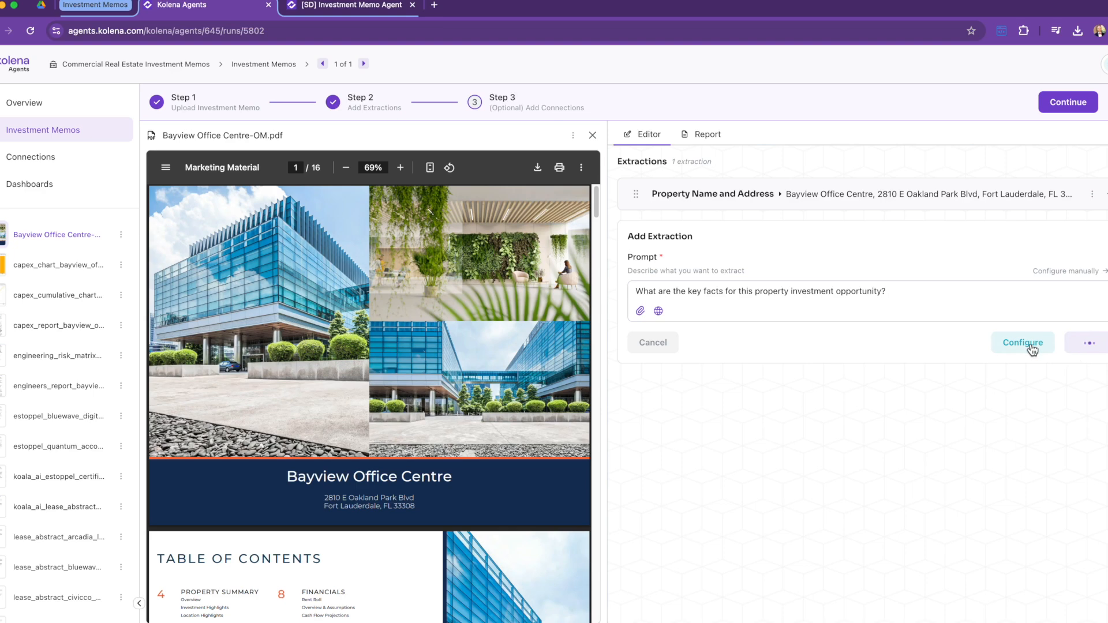
left_click(1106, 195)
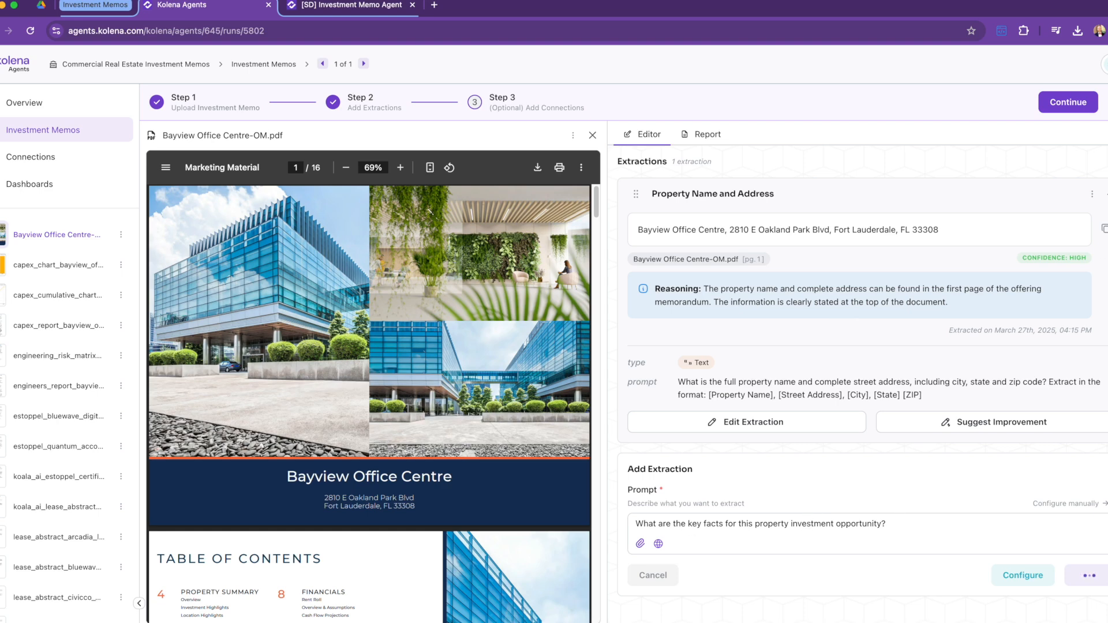
left_click(1089, 576)
Step: Review the 15-row Key Investment Facts table and its edit form, closing without changes
left_click(748, 238)
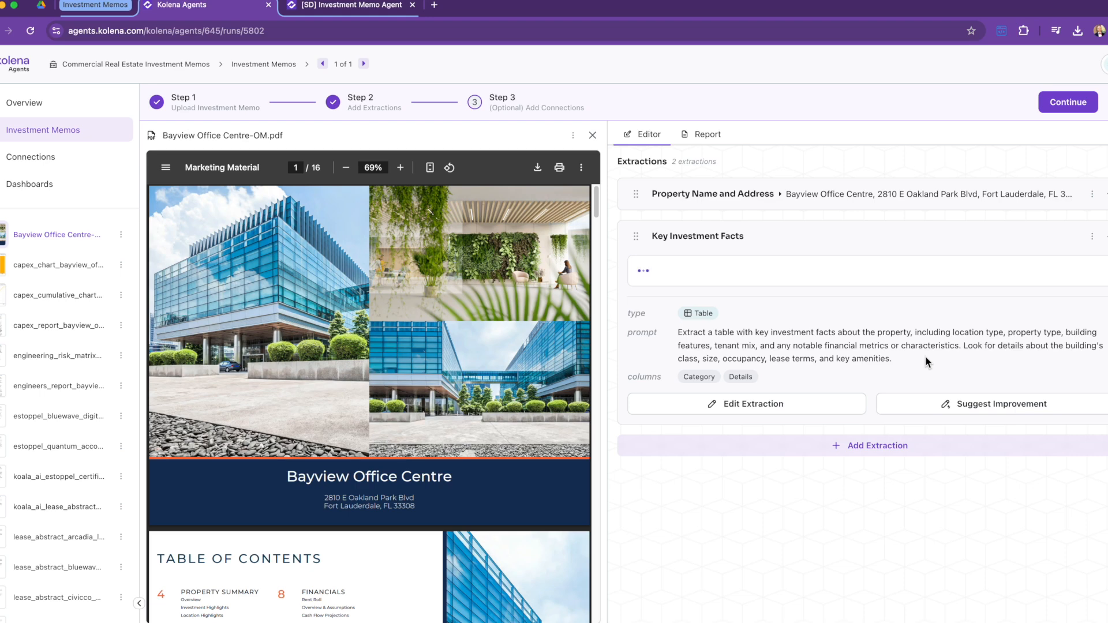
scroll(928, 404, "down", 2)
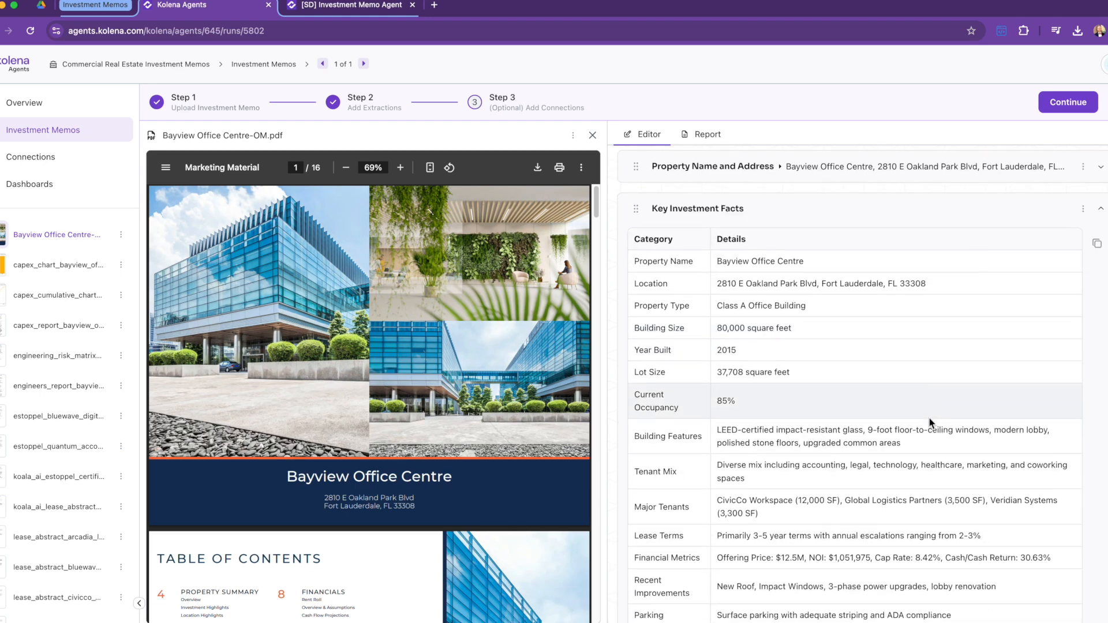
scroll(930, 418, "down", 1)
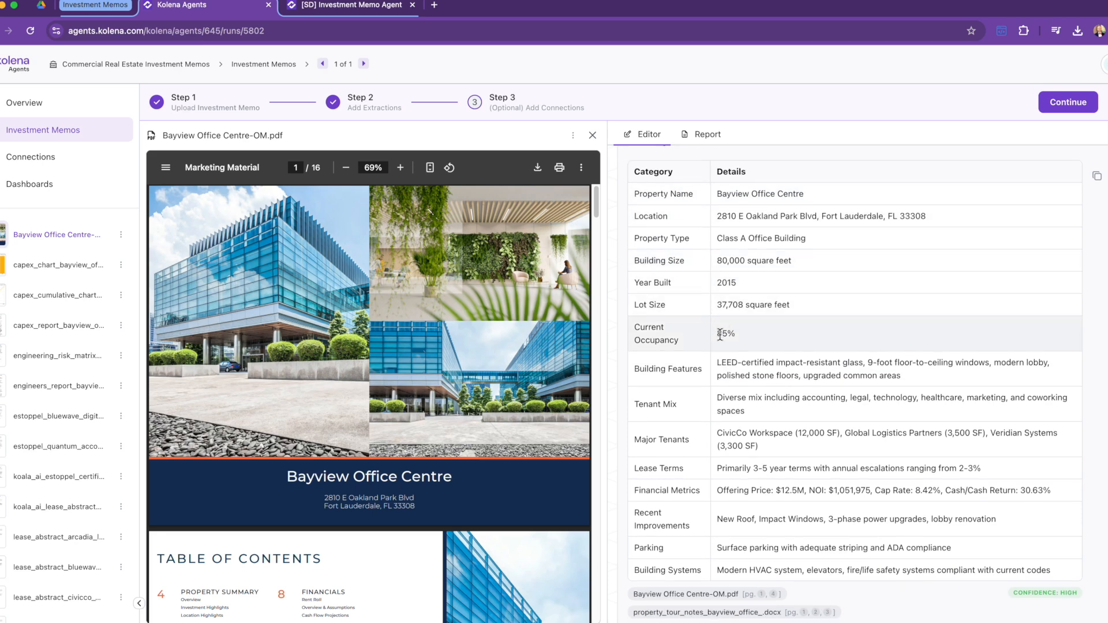
scroll(766, 335, "down", 1)
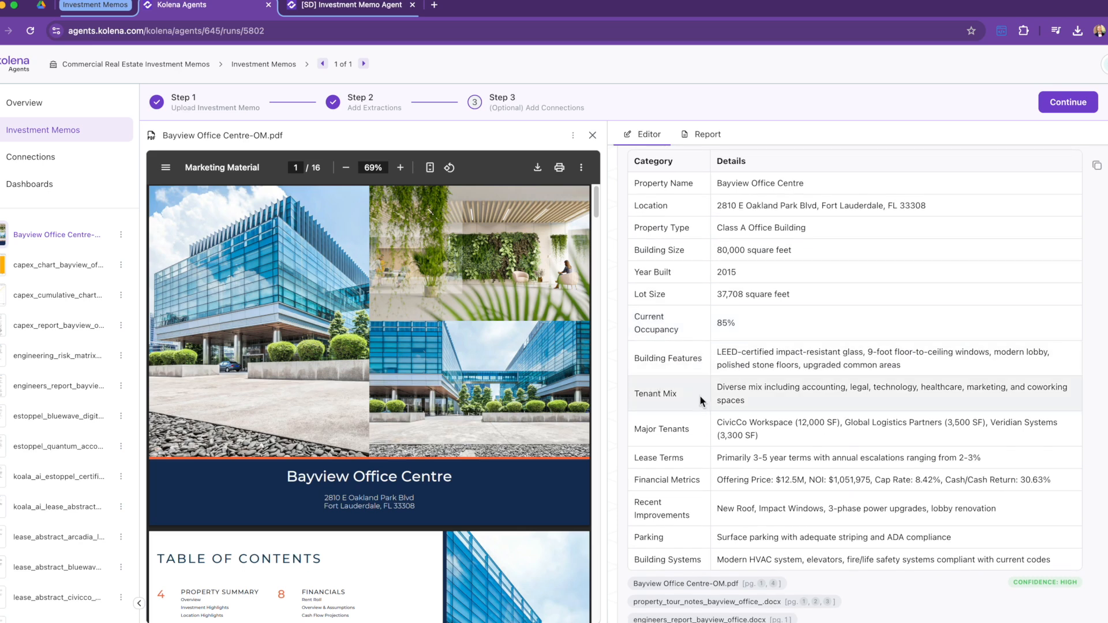
scroll(686, 404, "down", 1)
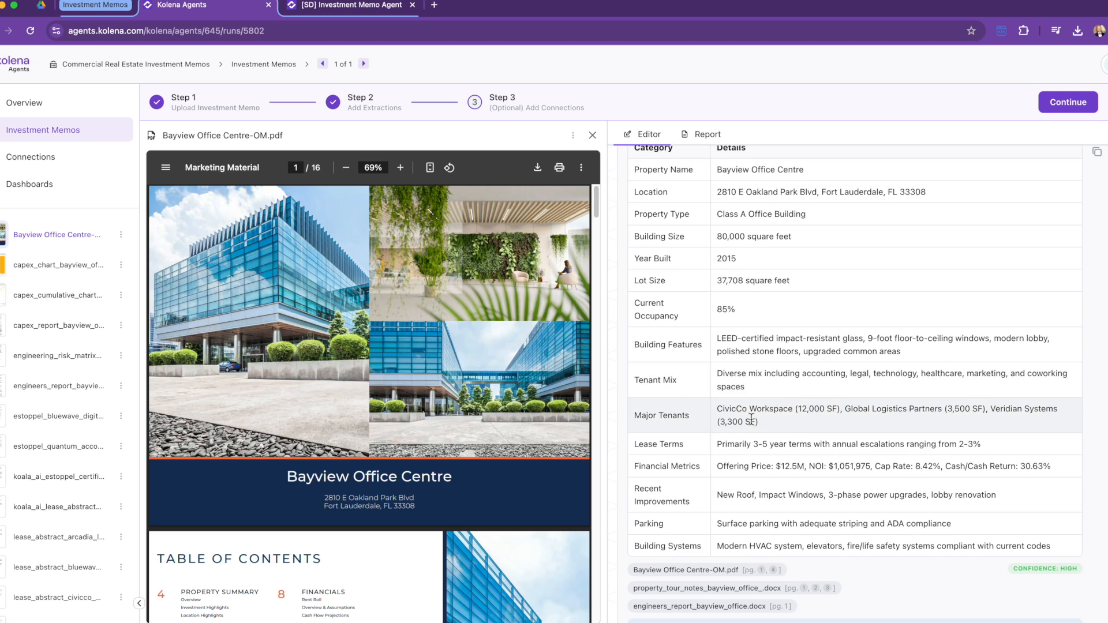
scroll(744, 427, "down", 5)
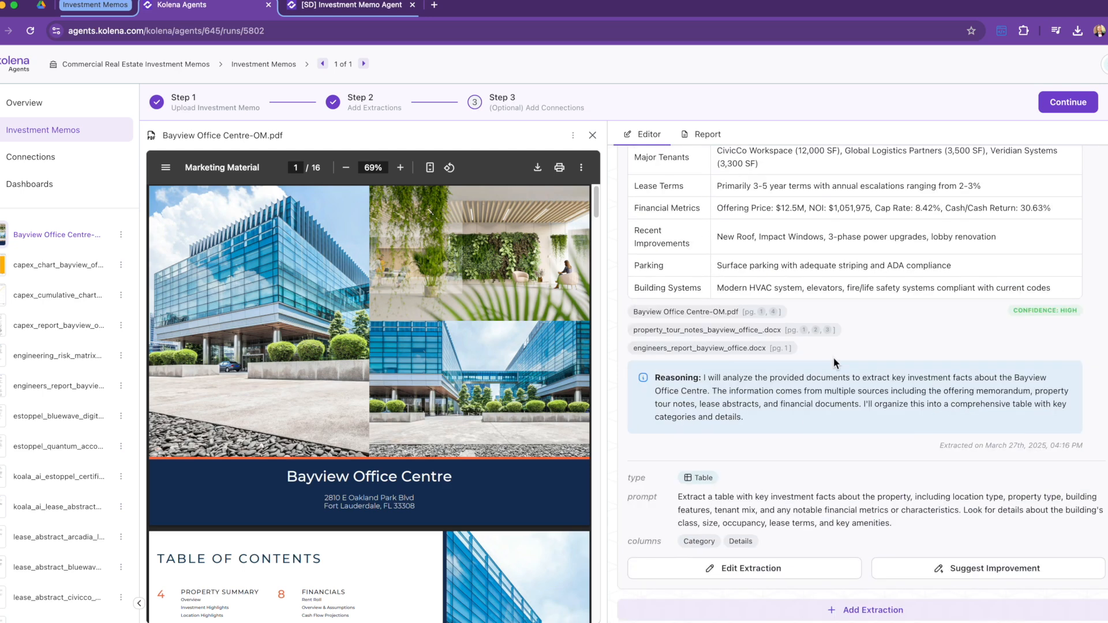
left_click(776, 568)
scroll(889, 505, "down", 4)
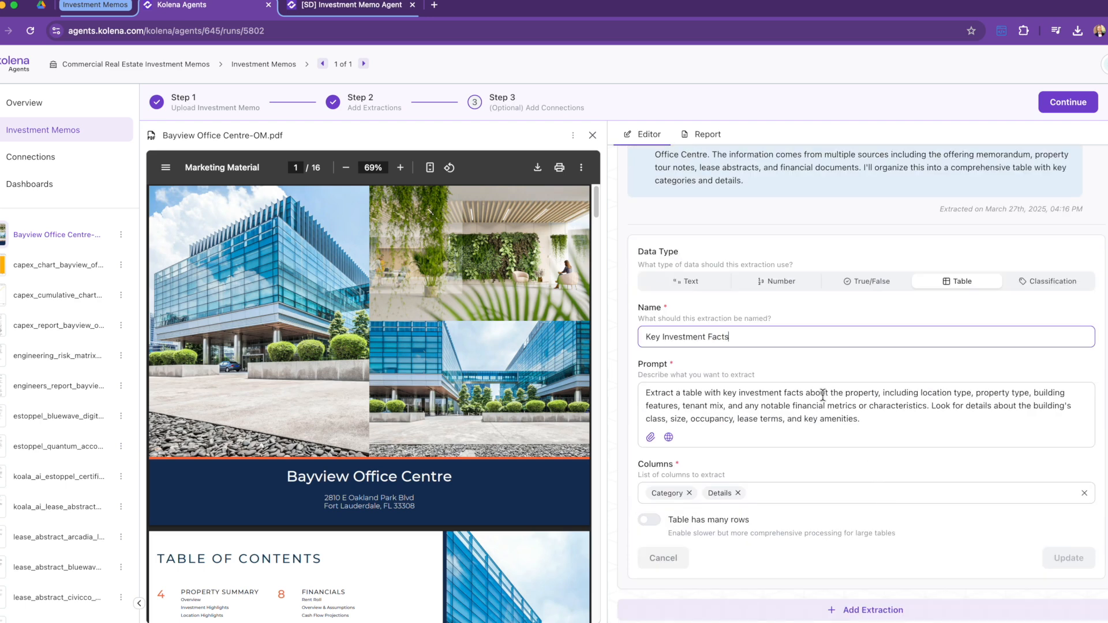
left_click(890, 419)
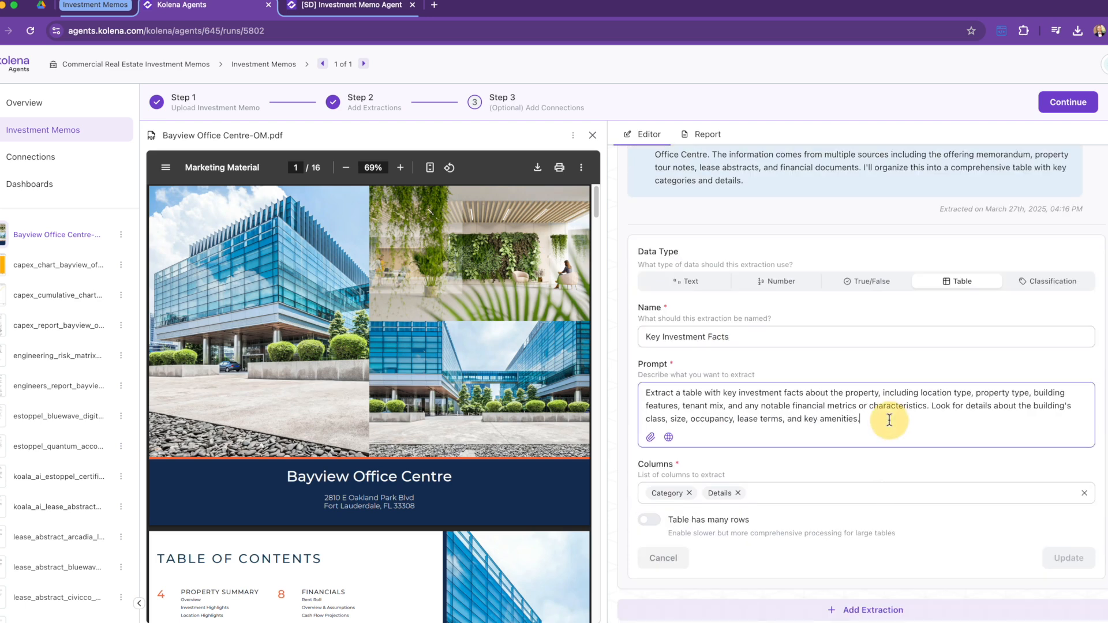
left_click(664, 558)
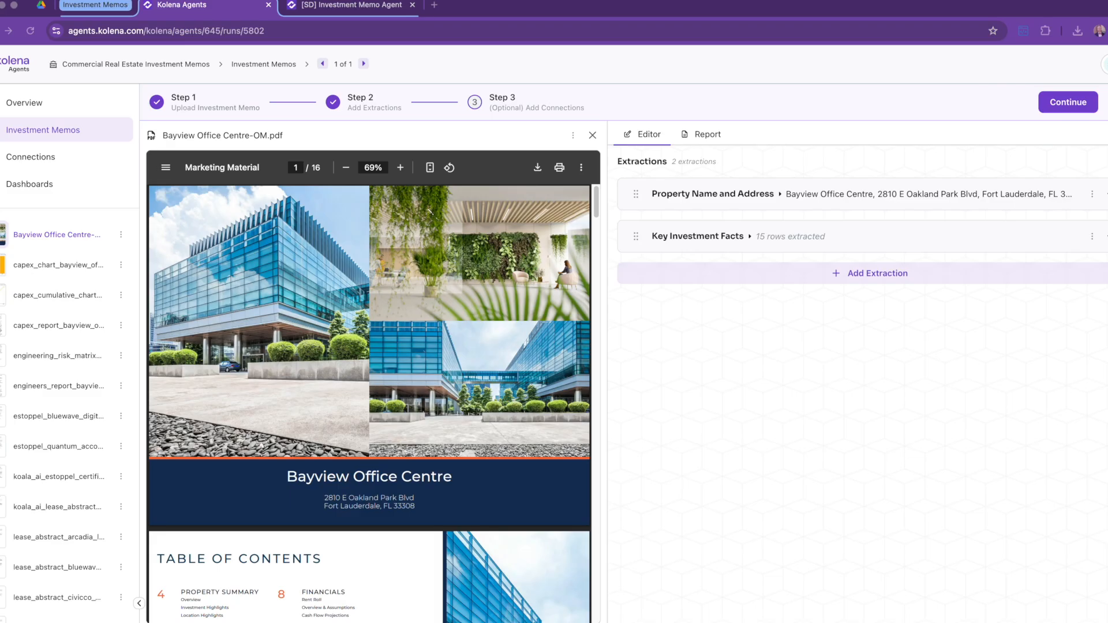
Step: Create an extraction asking 'What are the rent rates for the tenants?'
left_click(889, 276)
type("What are the rent rates for th")
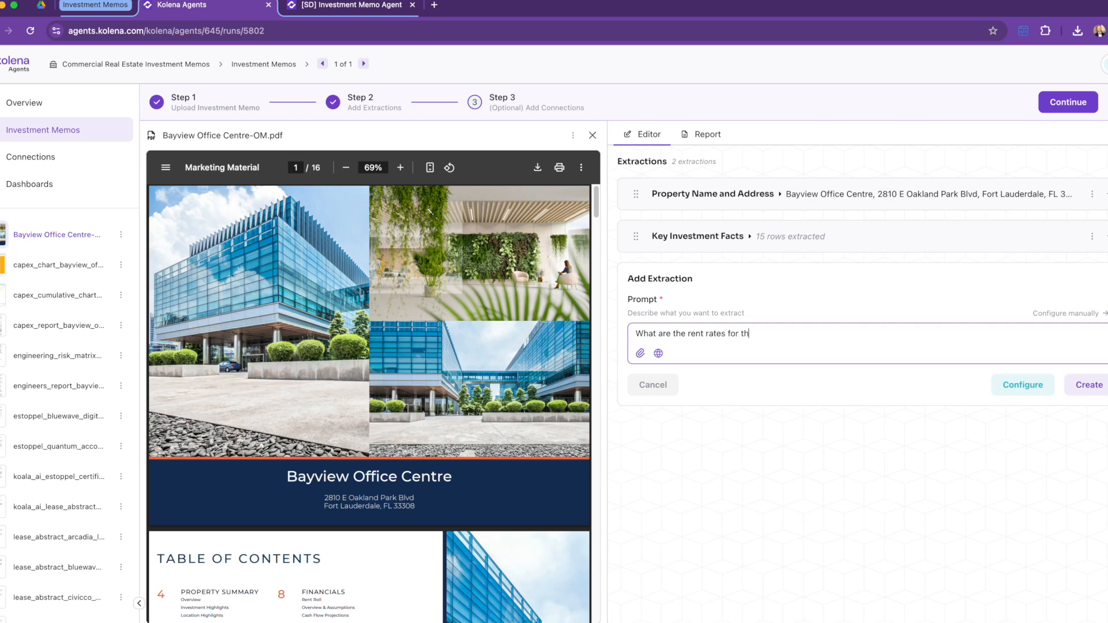
type("e tenants?")
key("Return")
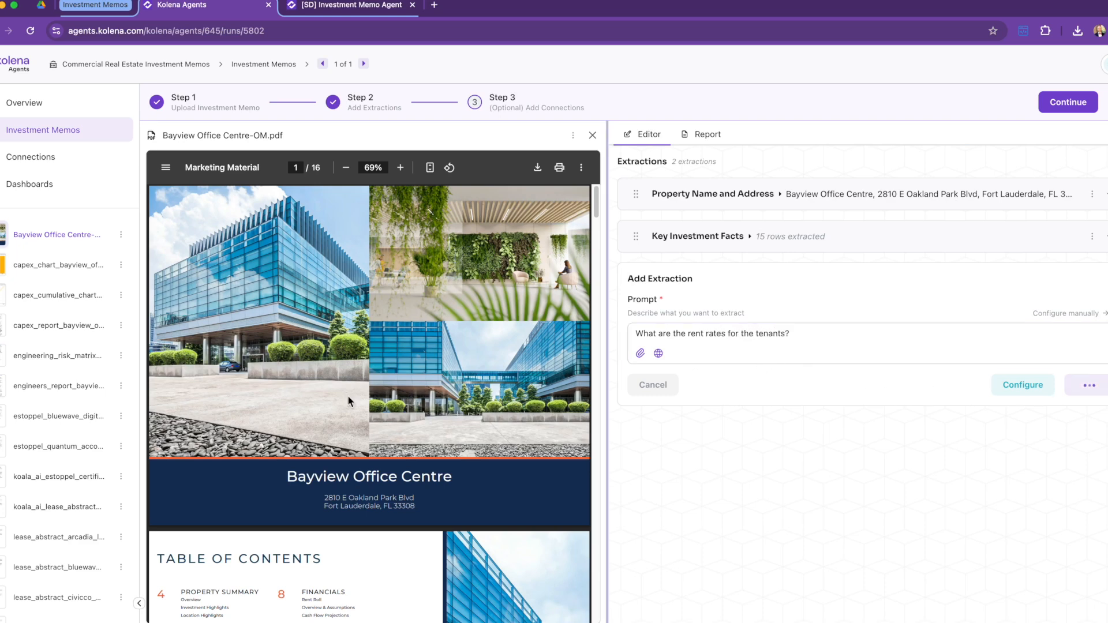
Step: Check the Koala AI, NextGen, Pinnacle and Vertex lease abstracts against the 14-row Tenant Rent Rates table
left_click(56, 507)
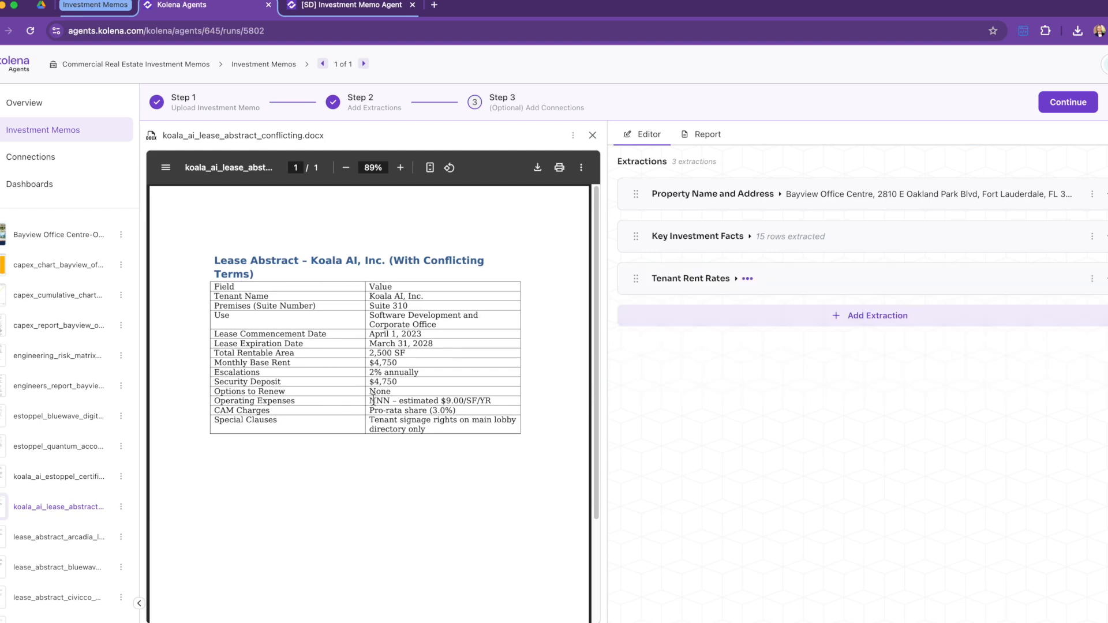
scroll(89, 485, "down", 5)
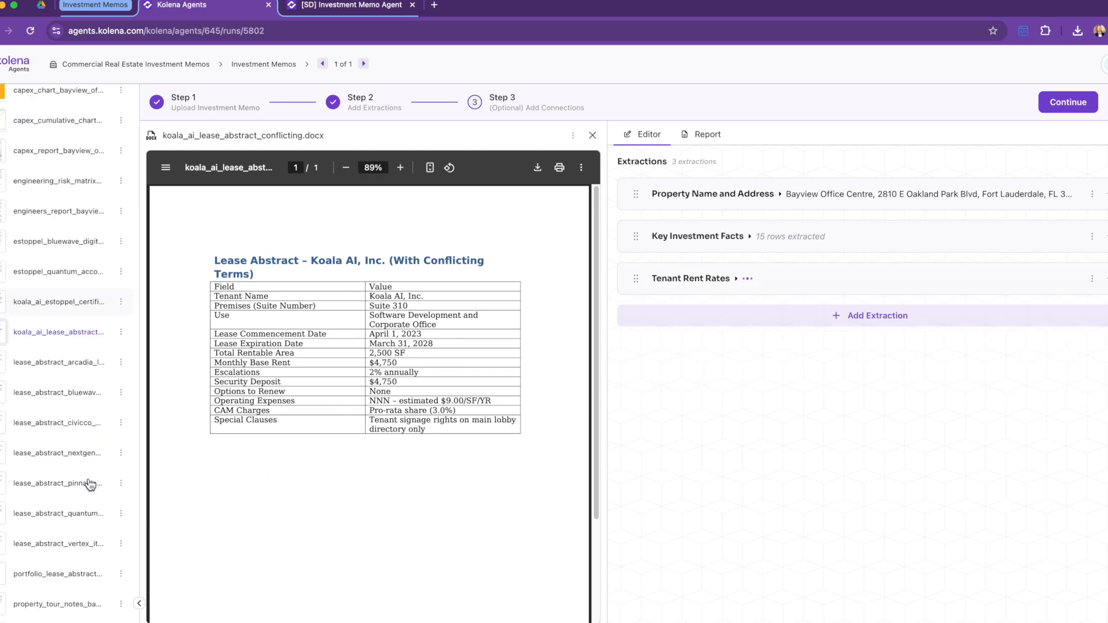
left_click(62, 384)
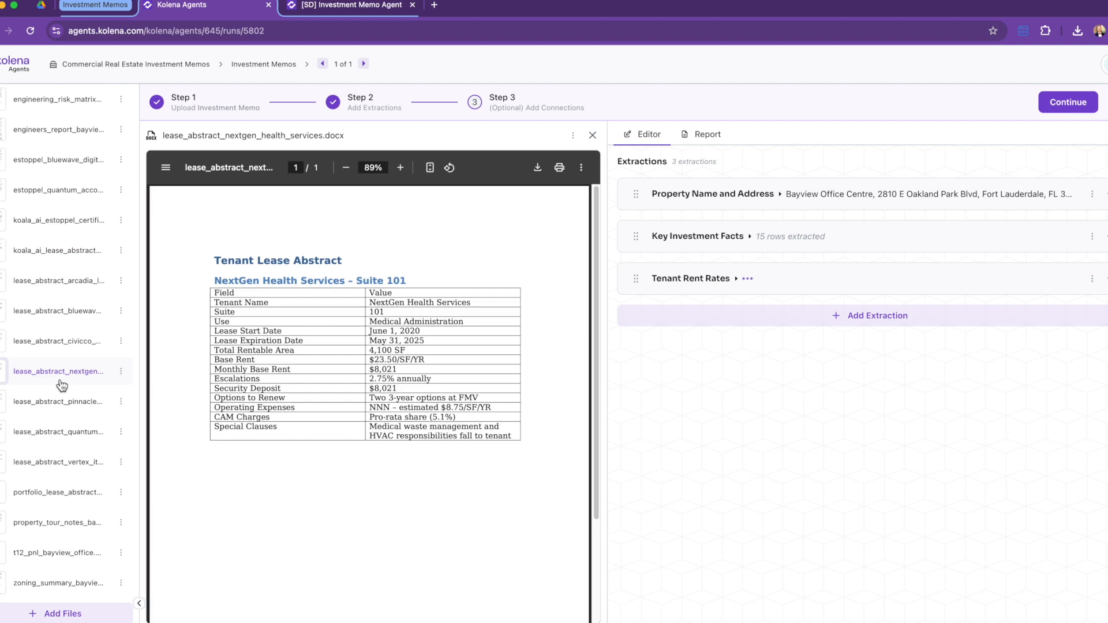
left_click(49, 398)
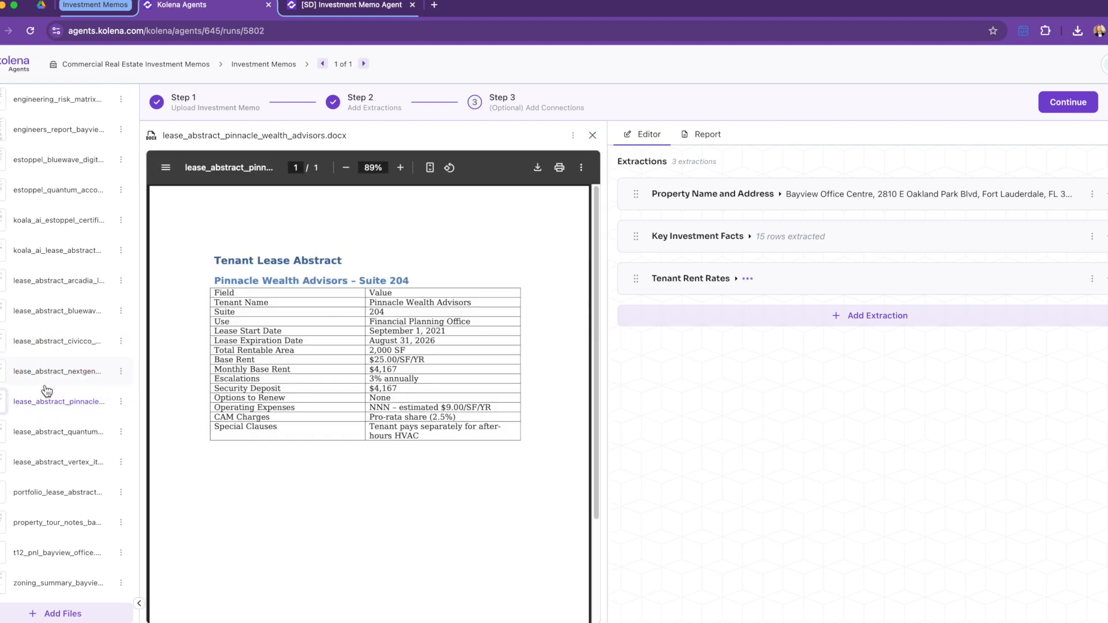
left_click(52, 460)
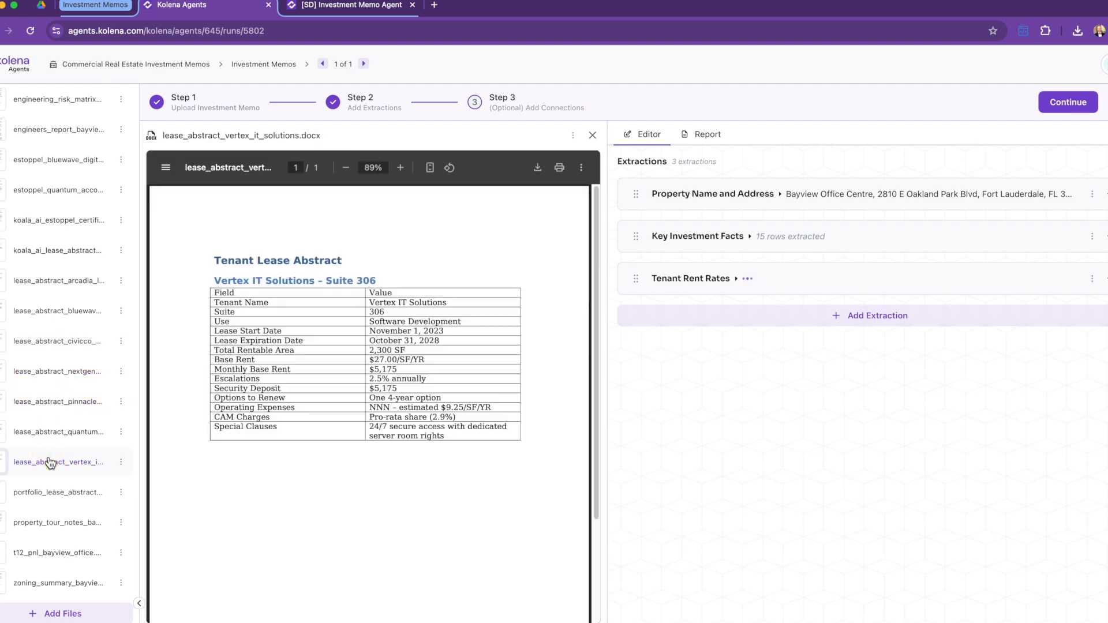
left_click(727, 285)
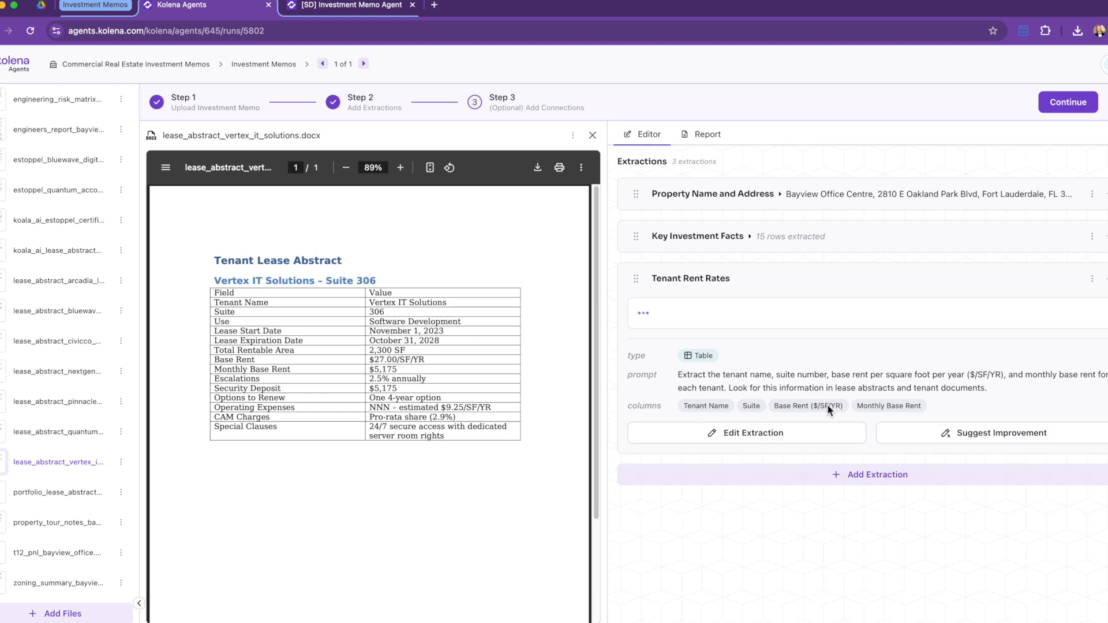
scroll(816, 369, "down", 2)
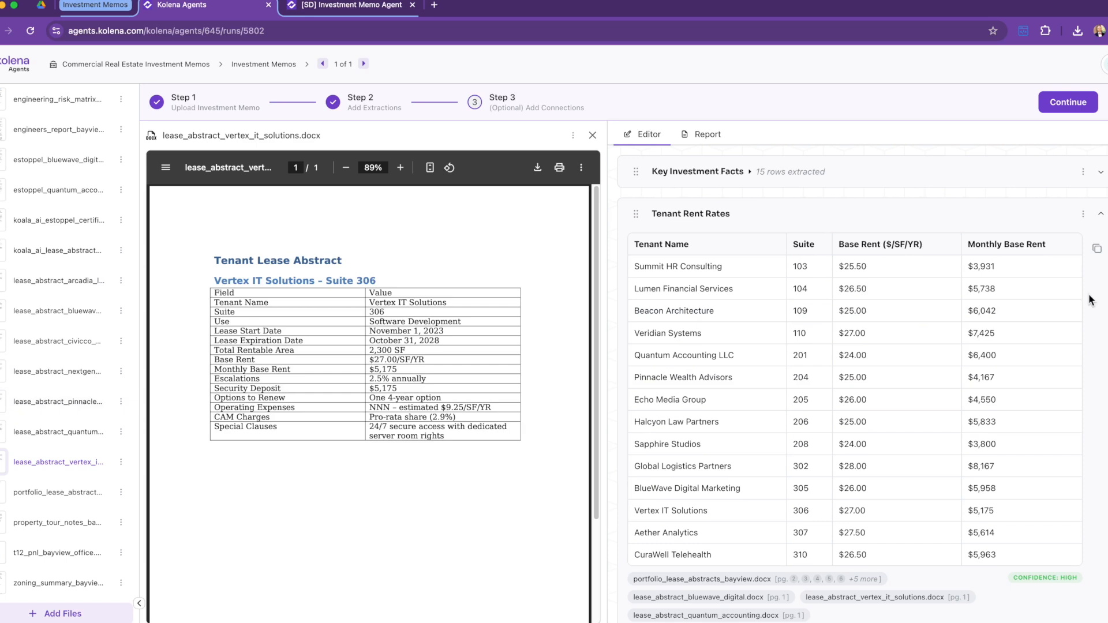
scroll(860, 369, "up", 1)
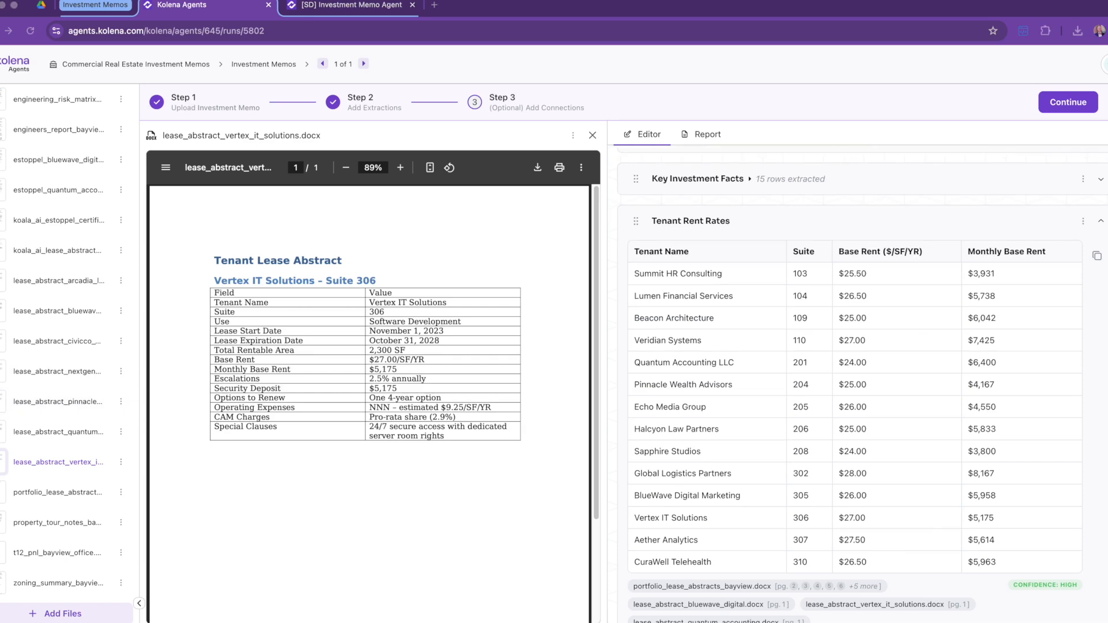
left_click(1101, 223)
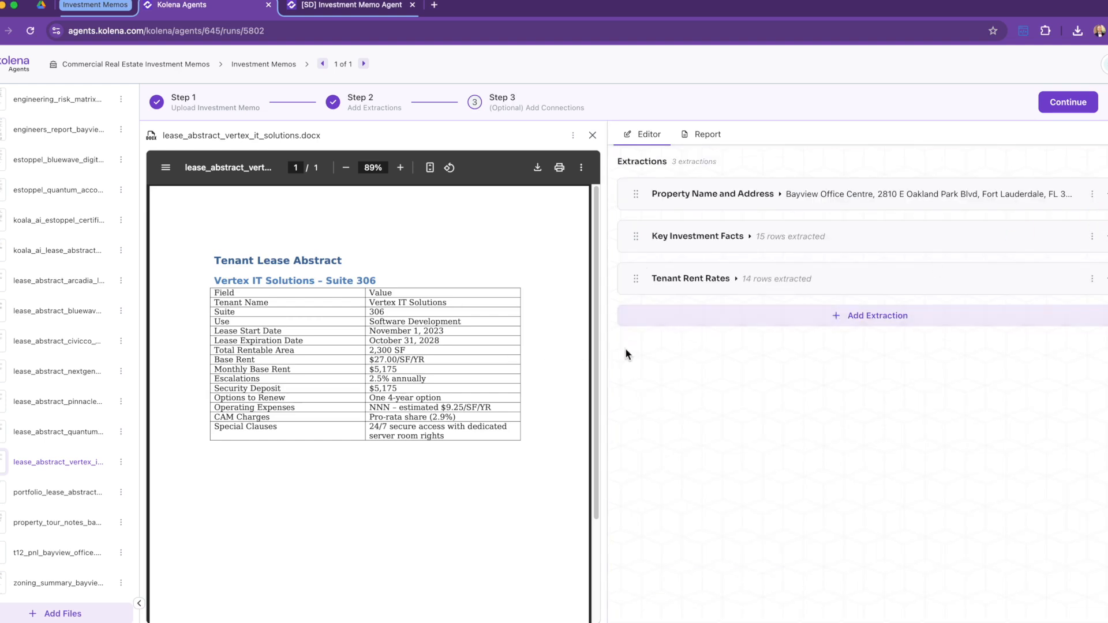
Step: Compare the Koala AI estoppel certificate with its conflicting lease abstract
left_click(55, 220)
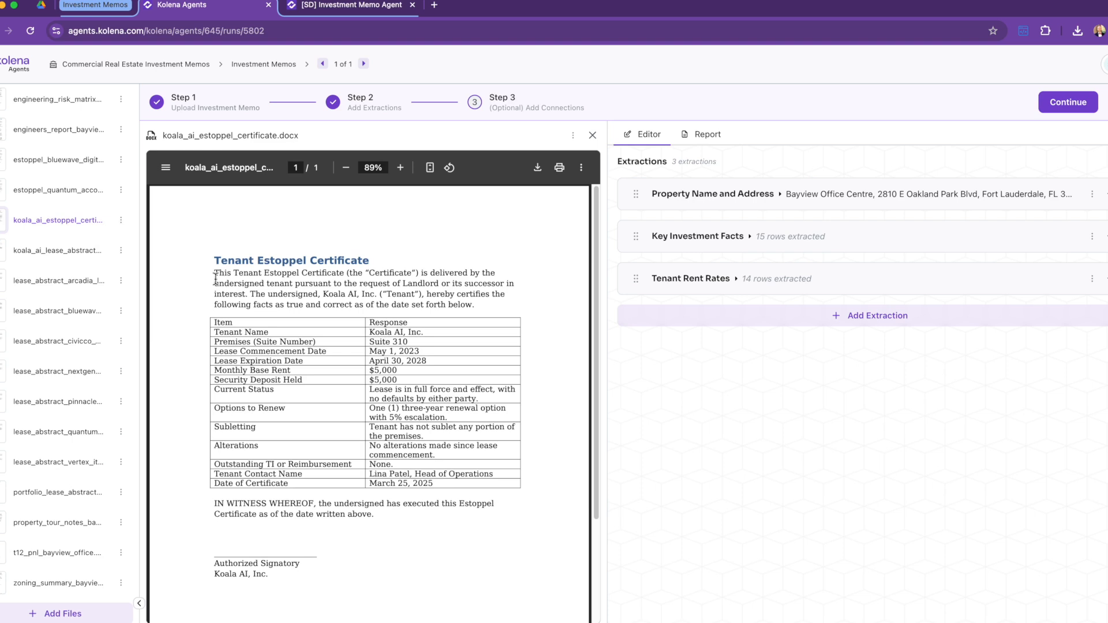
left_click(44, 249)
left_click(63, 223)
Step: Create an extraction asking whether the lease abstracts and estoppel certificates disagree
left_click(812, 318)
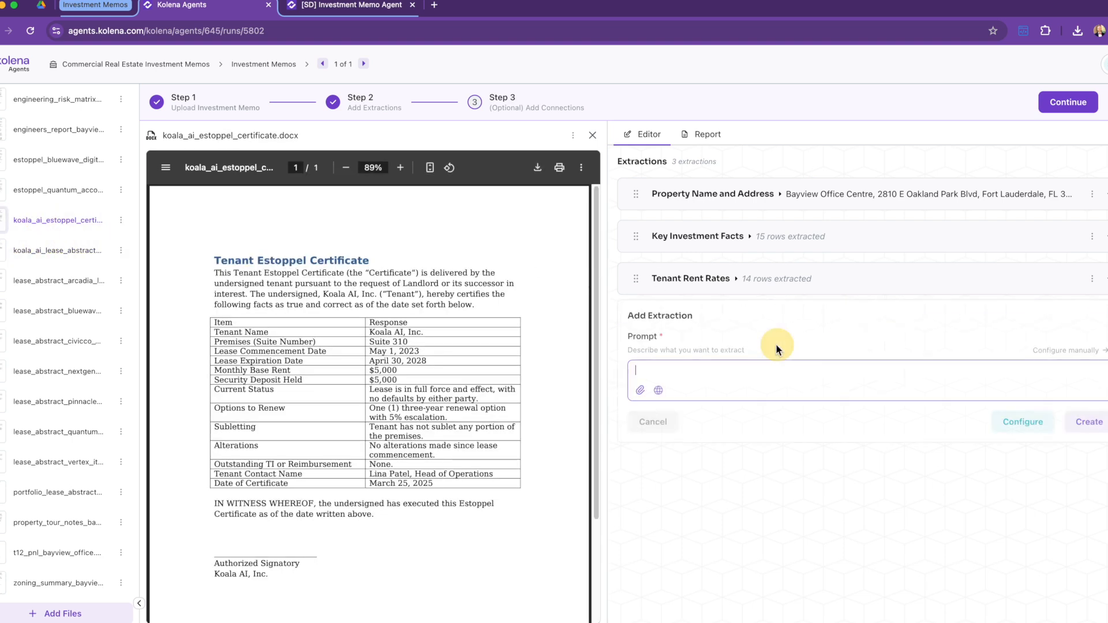
type("Are there discrepancies between lea")
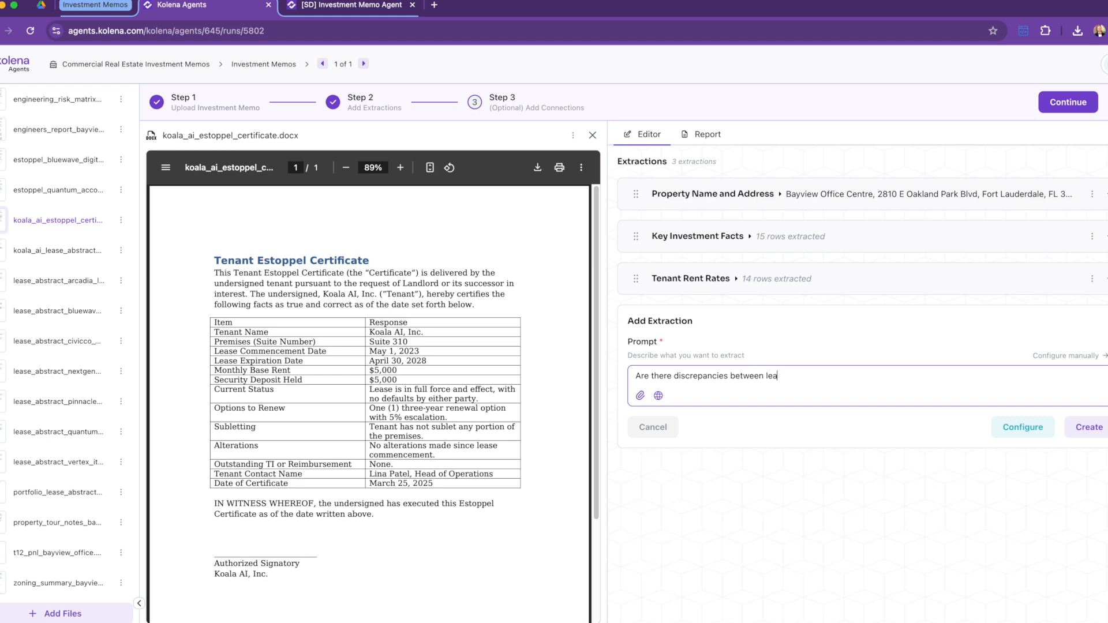
type("toppels?")
left_click(1089, 429)
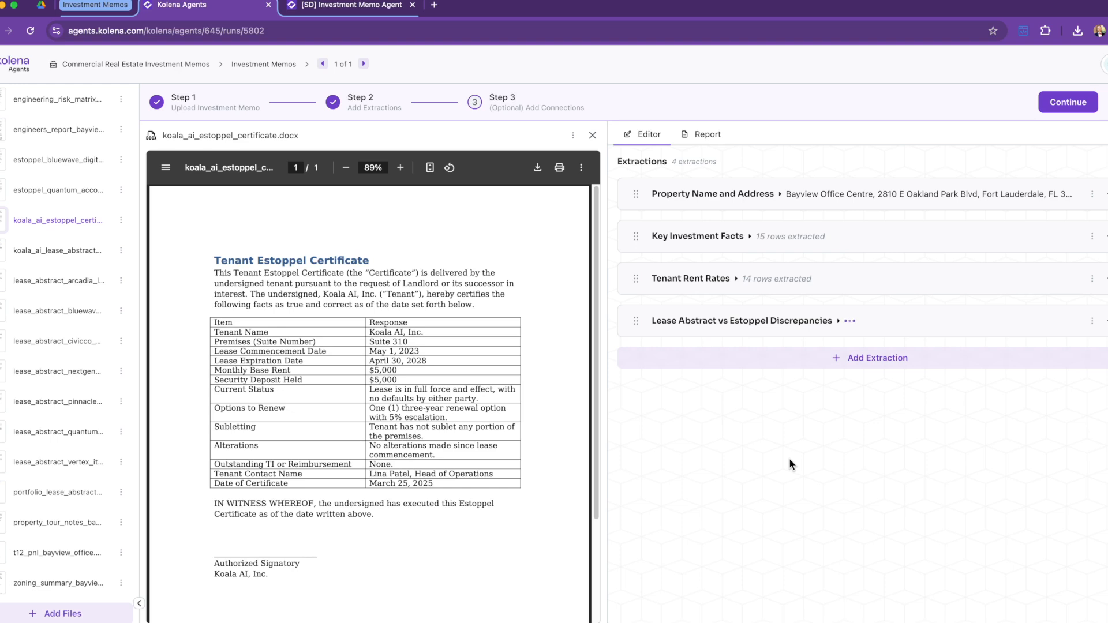
Step: Expand the discrepancies result and compare Koala AI's $4,750 abstract rent with the $5,000 estoppel rent
left_click(837, 321)
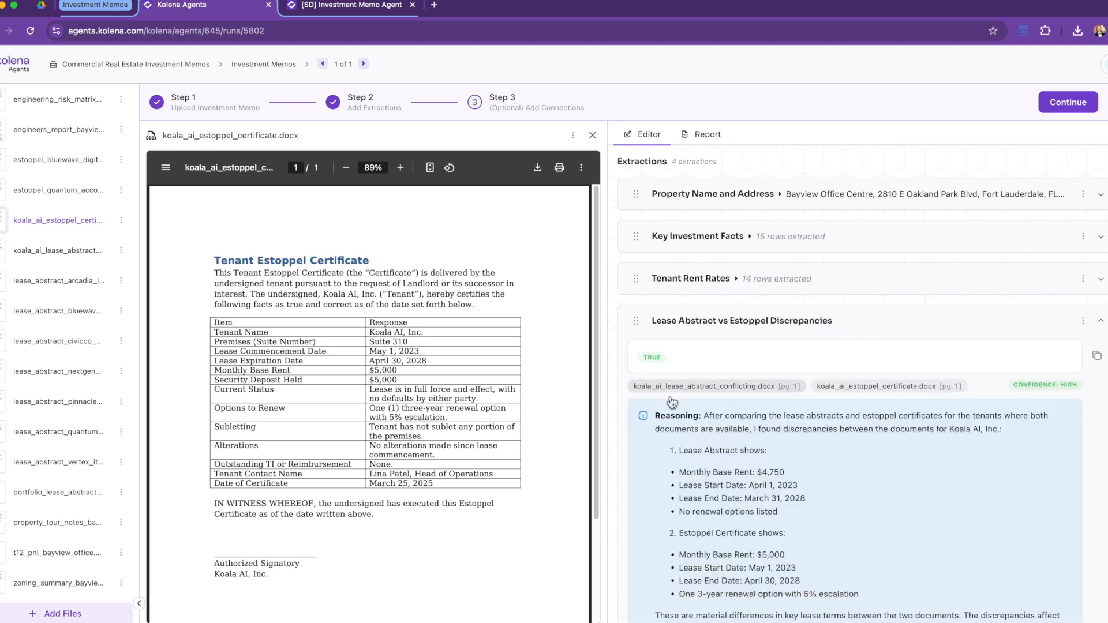
scroll(738, 447, "down", 2)
scroll(739, 447, "down", 1)
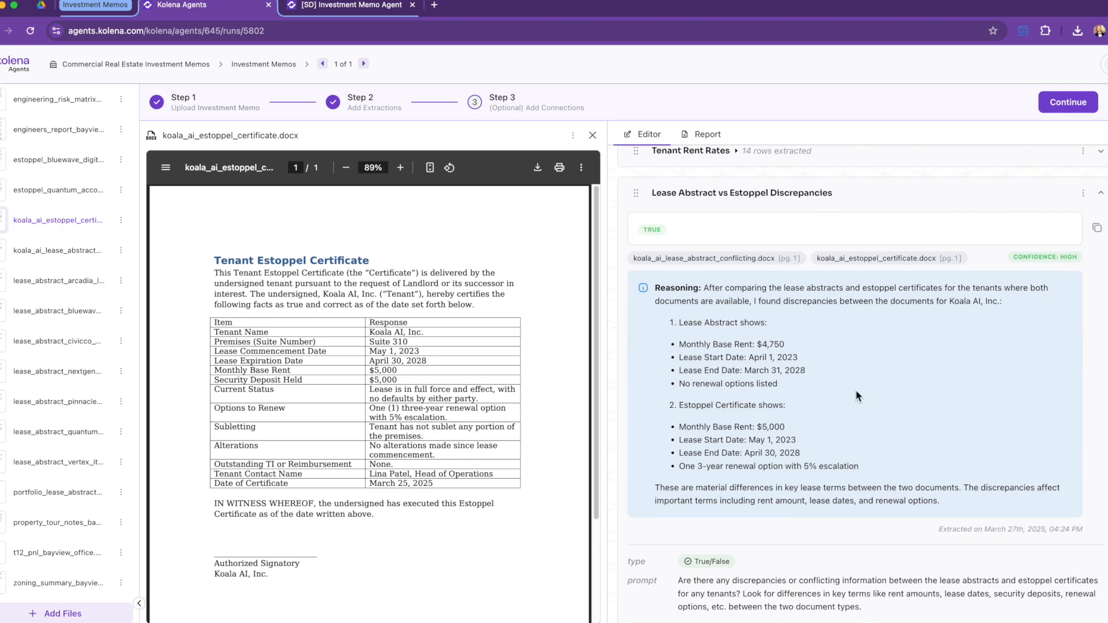
scroll(816, 358, "down", 1)
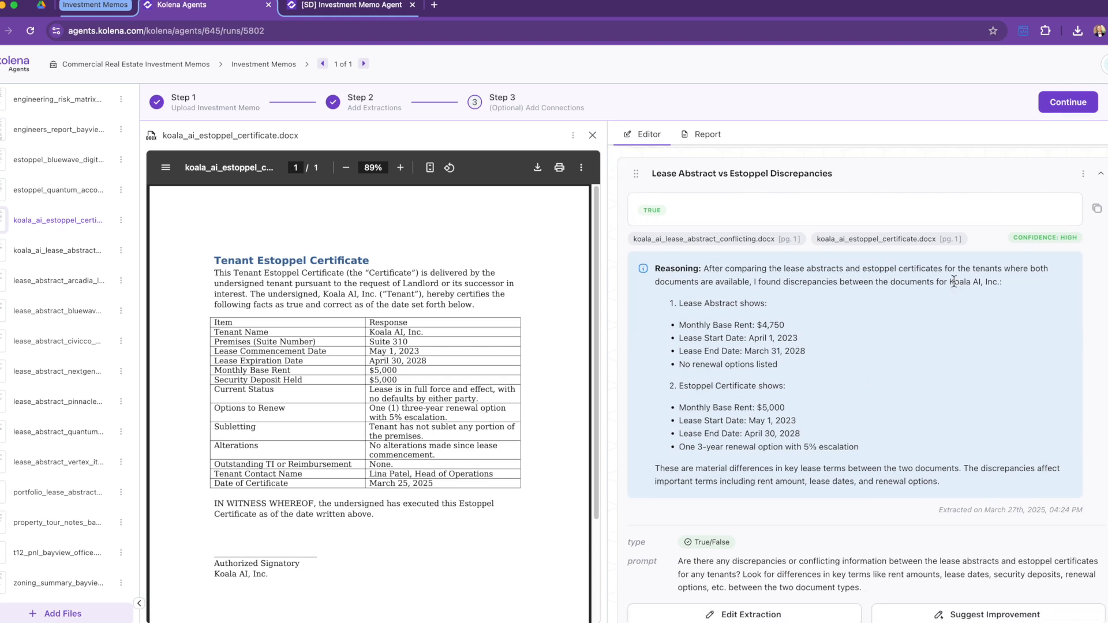
scroll(780, 378, "down", 1)
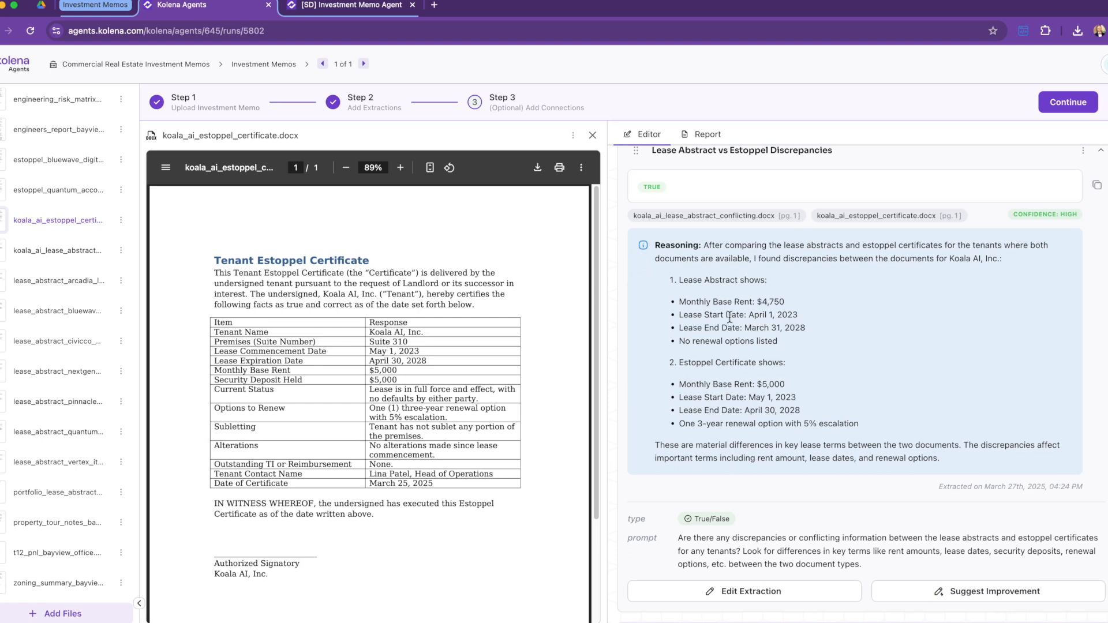
left_click_drag(758, 301, 800, 304)
left_click_drag(754, 383, 803, 394)
left_click(801, 391)
scroll(828, 411, "down", 1)
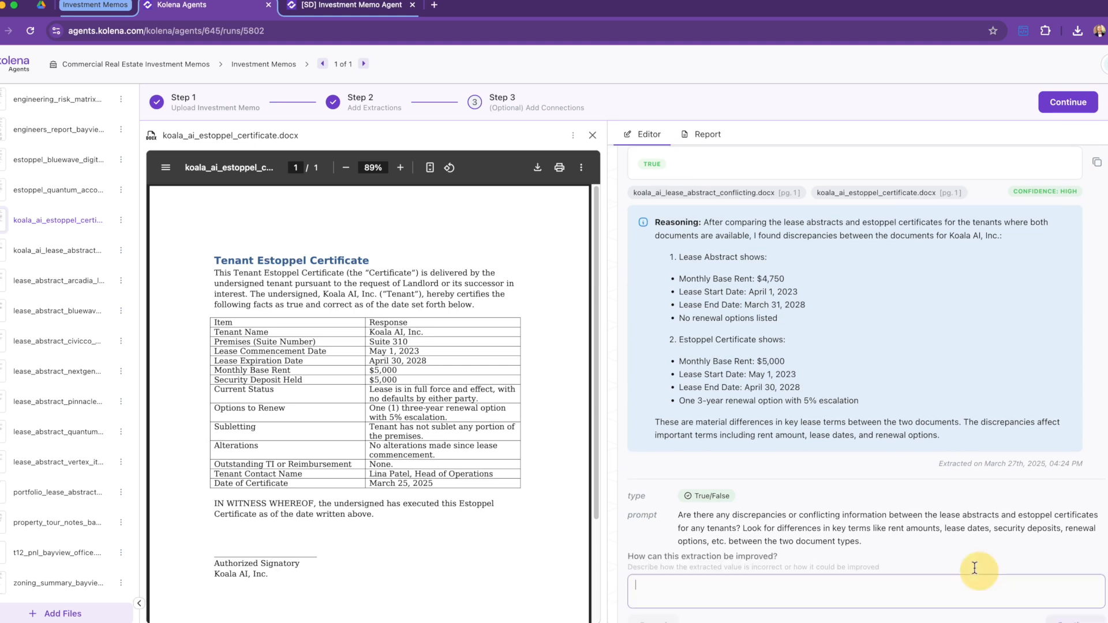
Step: Suggest 'Format this as a table', apply the regenerated table extraction, and view the compiled report
left_click(980, 572)
type("Format this as a table")
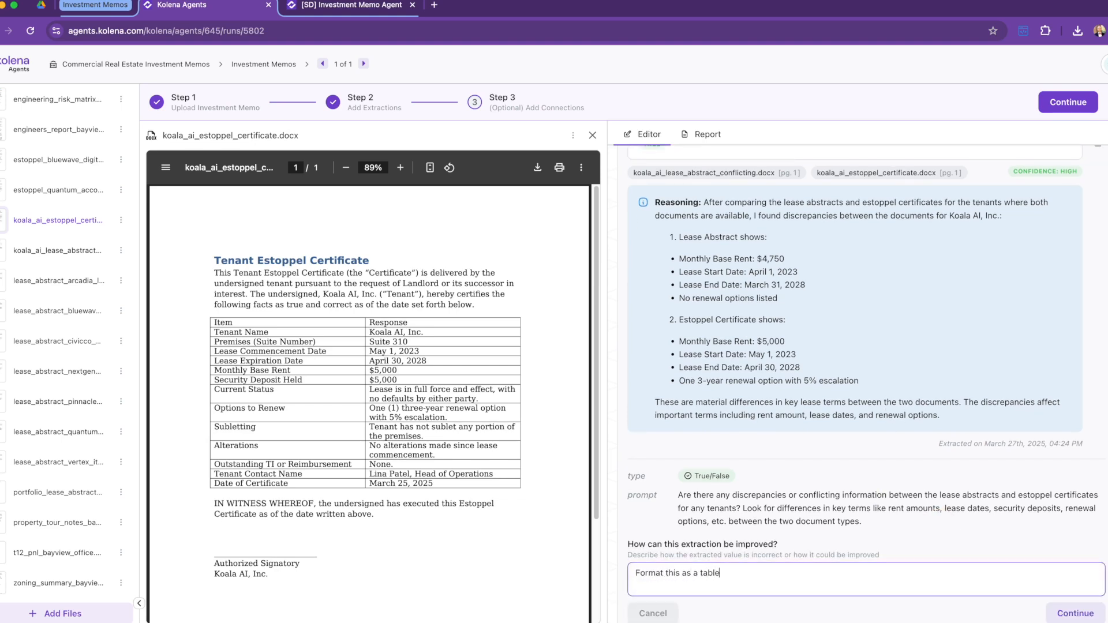
scroll(886, 517, "down", 1)
left_click(1067, 571)
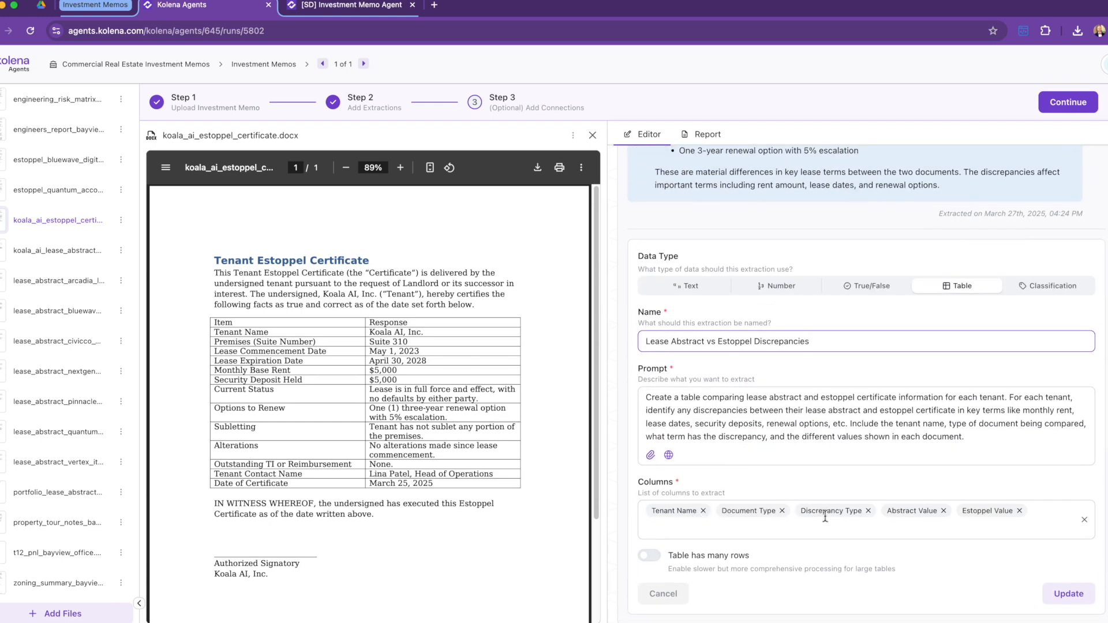
scroll(939, 494, "down", 1)
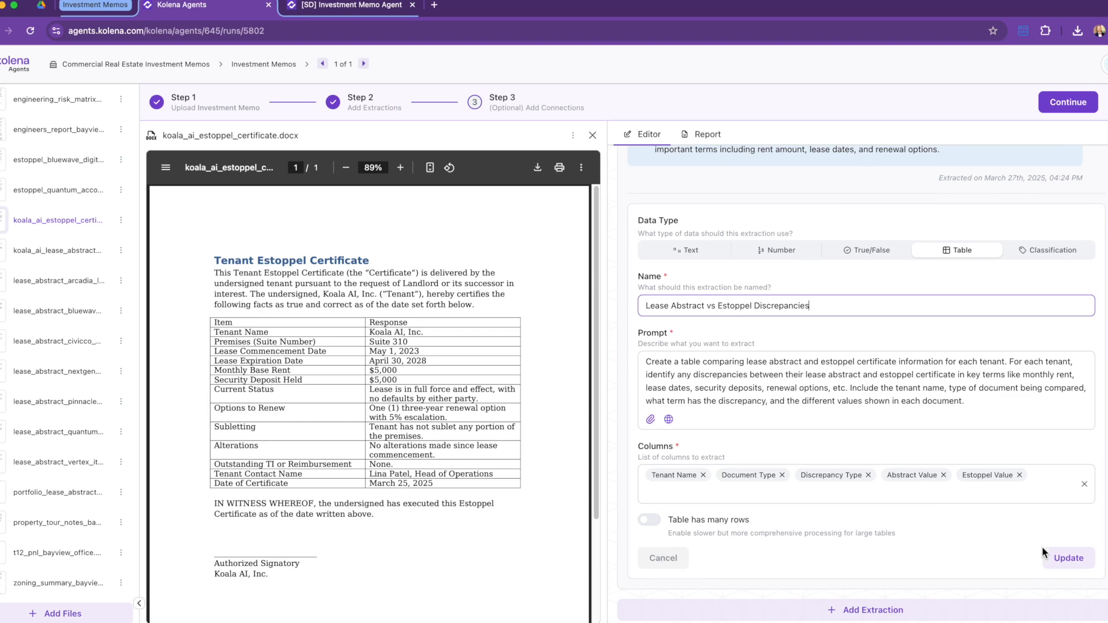
left_click(1067, 559)
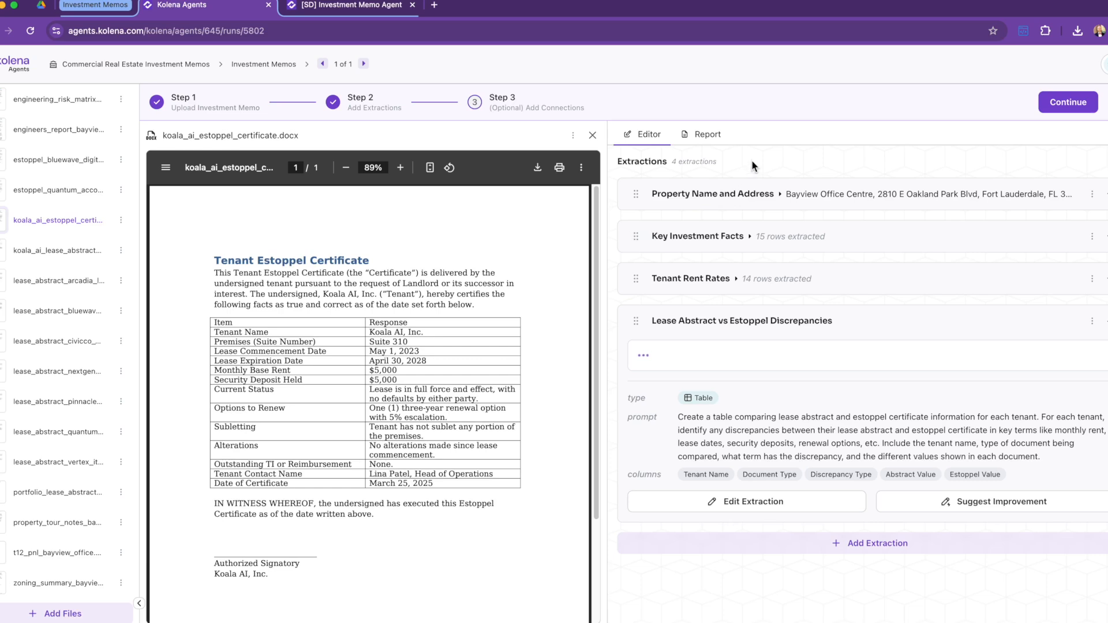
left_click(705, 138)
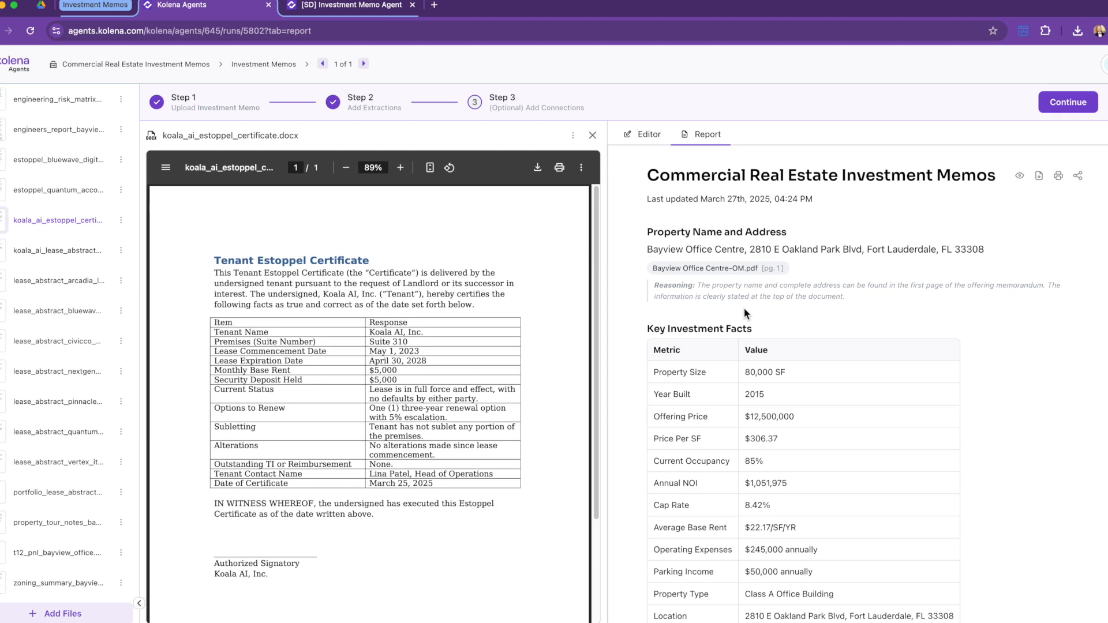
Step: Turn off source citations and reasoning notes in the memo report, leaving only extracted values and tables
scroll(784, 357, "down", 2)
scroll(784, 357, "down", 10)
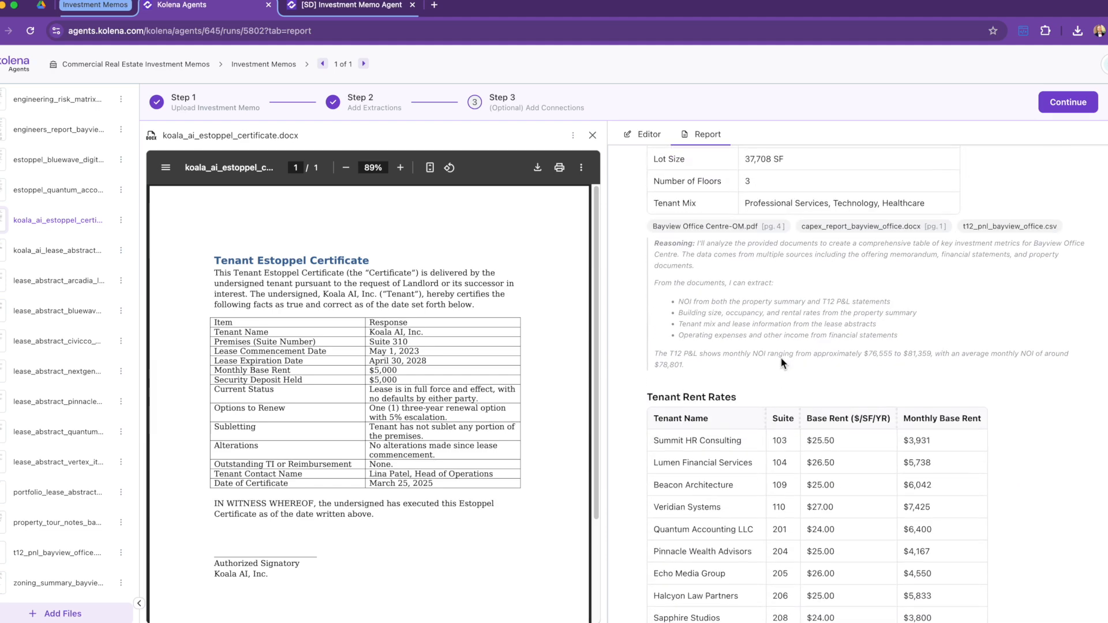
scroll(1000, 243, "up", 12)
left_click(1020, 175)
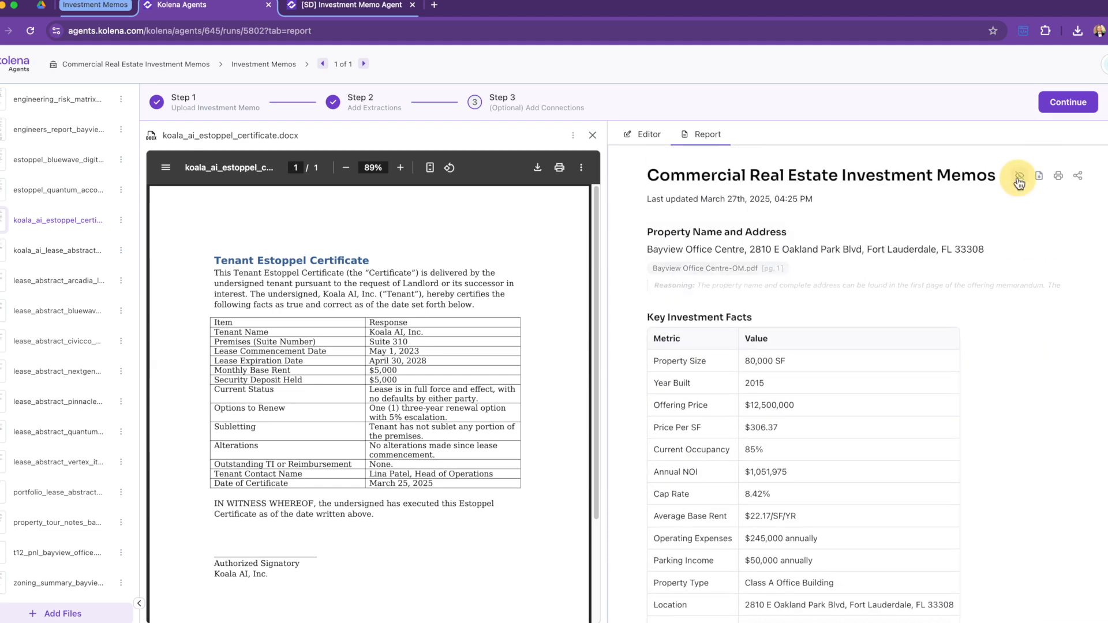
scroll(979, 365, "down", 15)
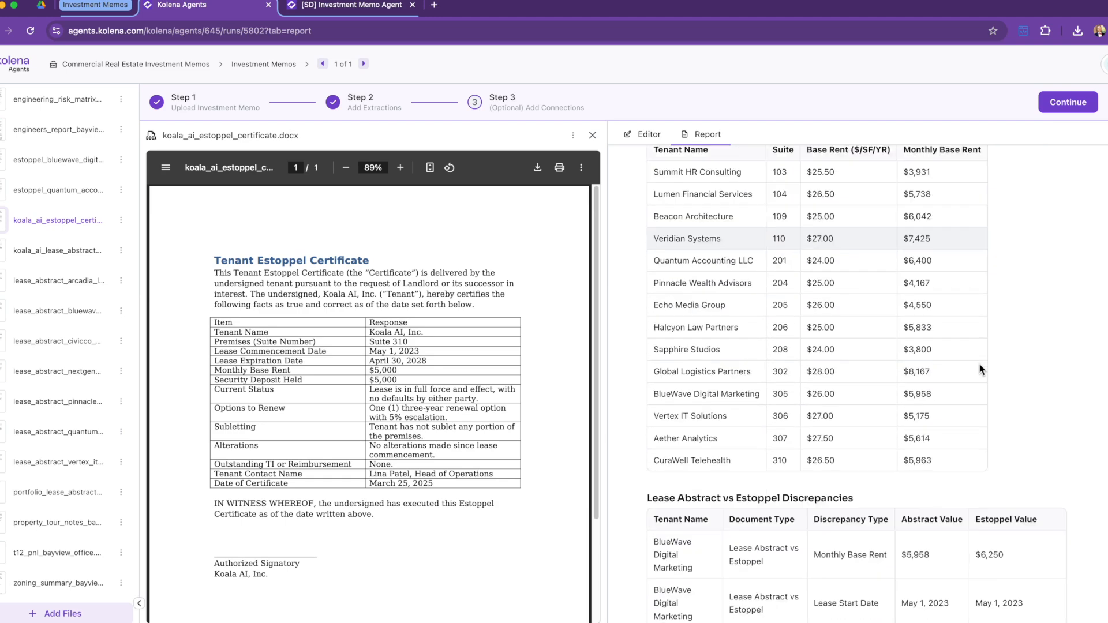
scroll(1003, 417, "down", 3)
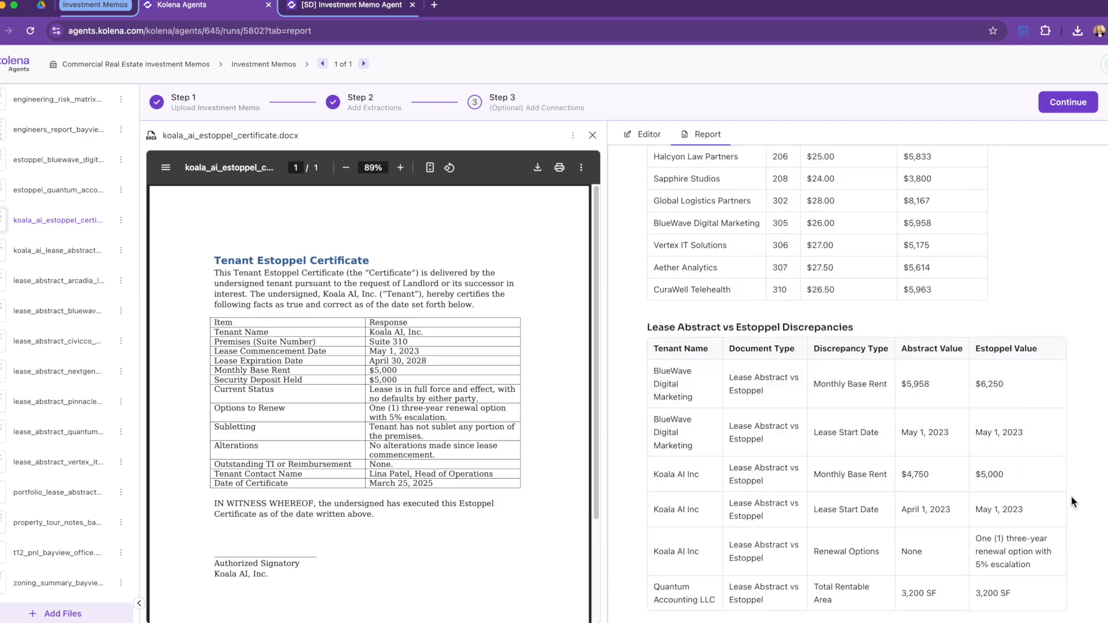
scroll(1074, 494, "up", 11)
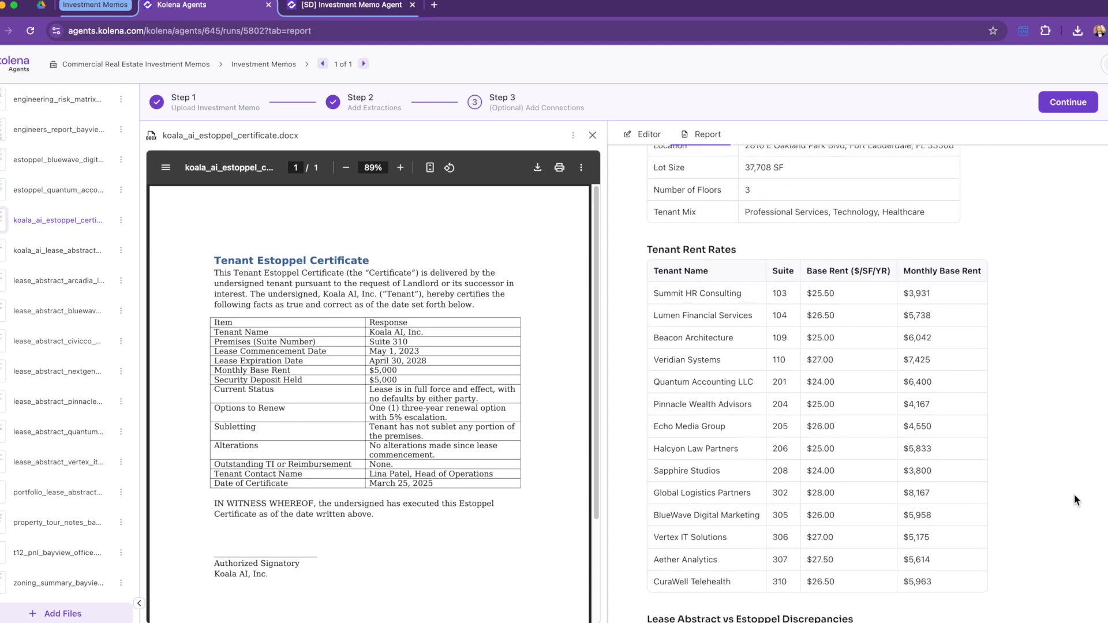
scroll(1075, 494, "up", 3)
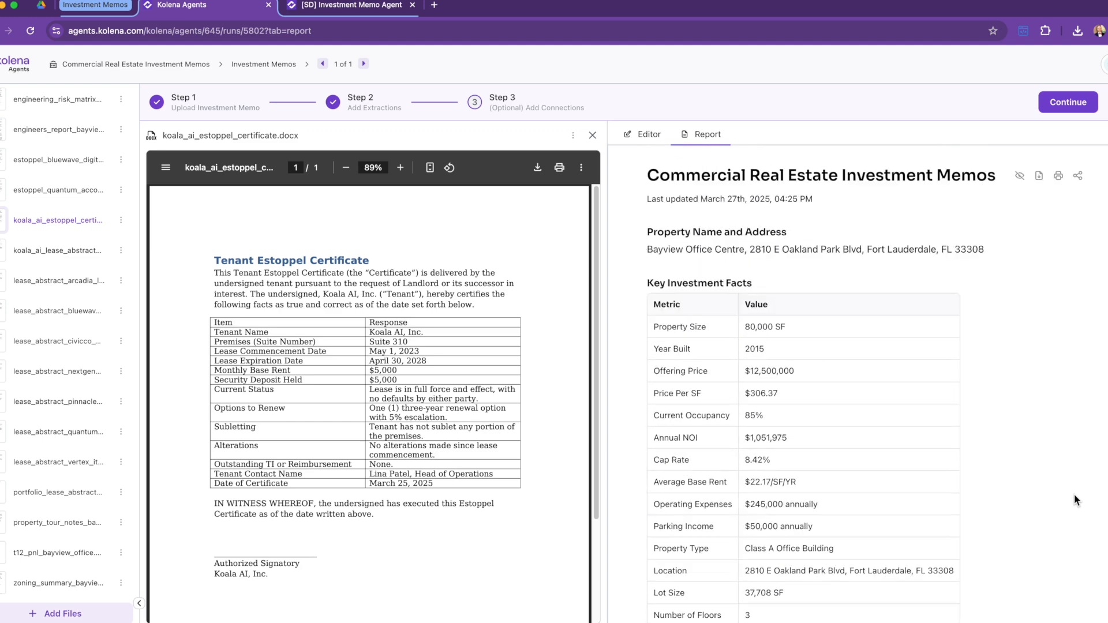
Step: Return to the Editor and check that the Discrepancies extraction now shows a six-row table
left_click(645, 135)
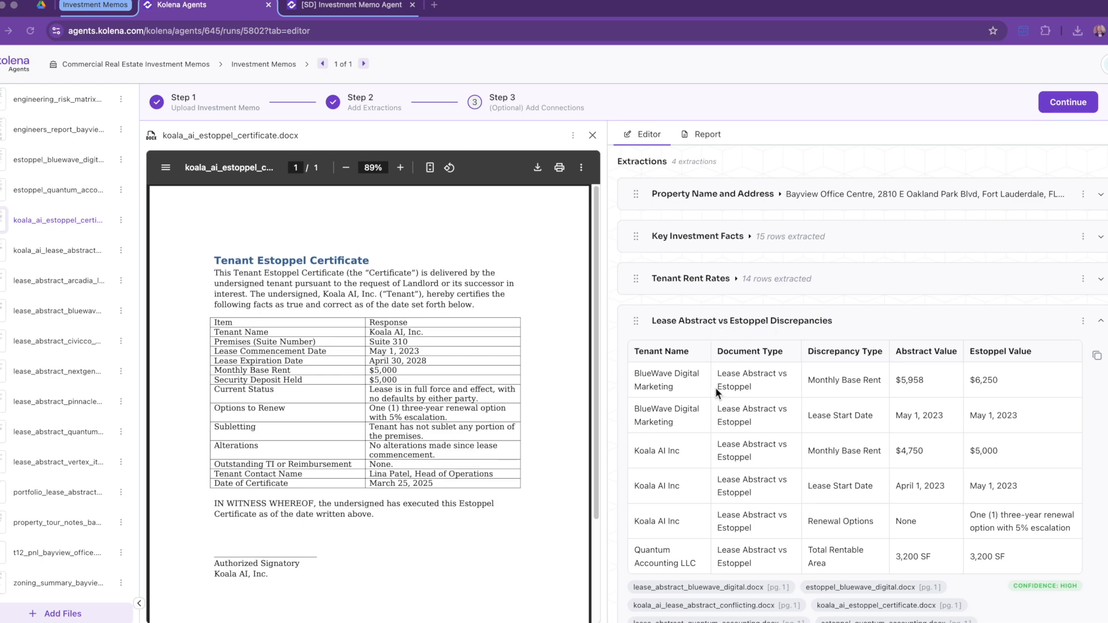
scroll(820, 490, "down", 1)
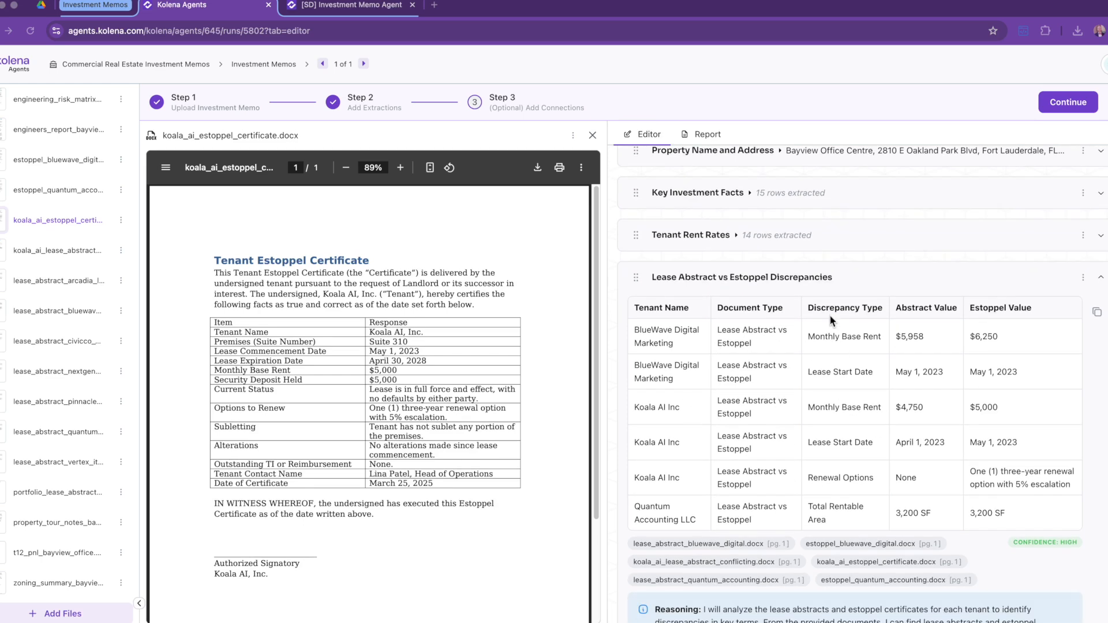
Step: Add an extraction from the prompt 'Create an executive summary for this inves…', move it first, and expand it
left_click(1097, 282)
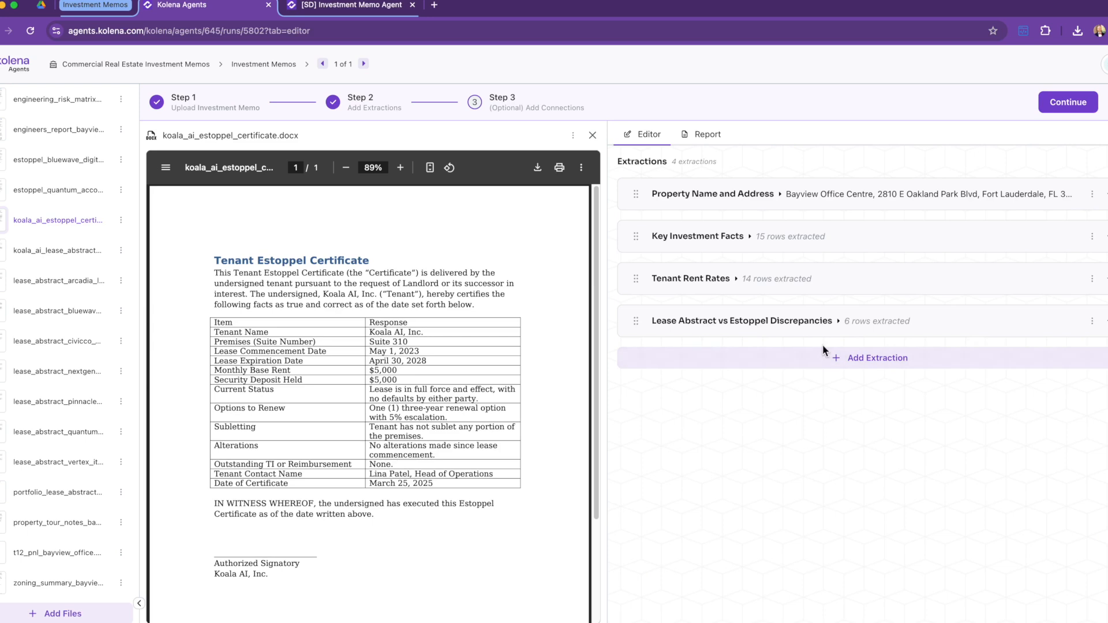
left_click(827, 358)
type("Create an ex")
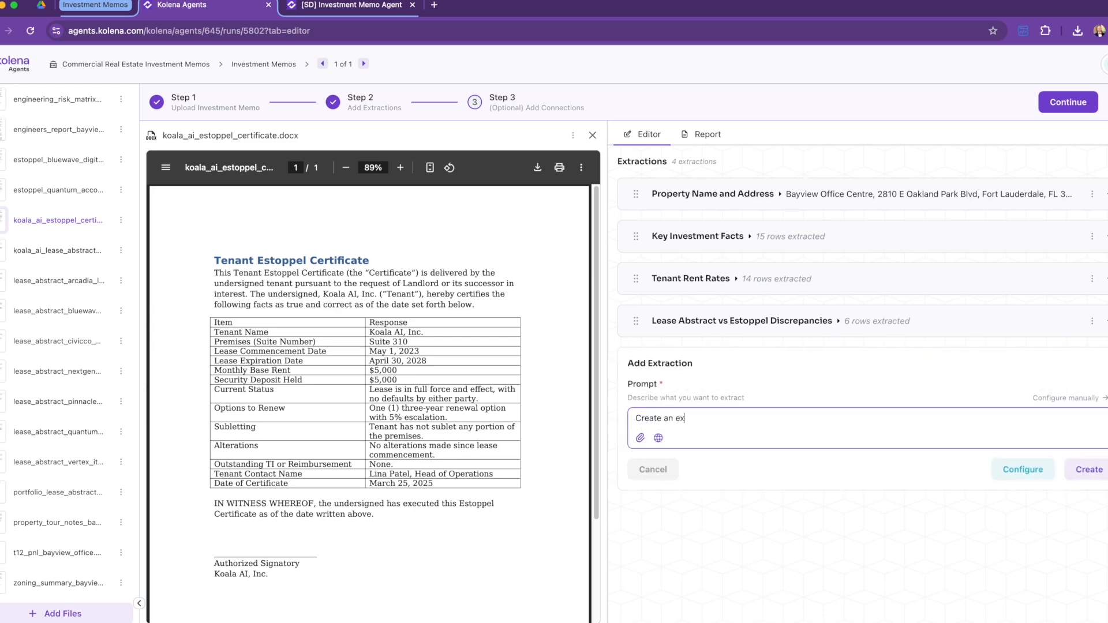
type("ecutive summary for this investment")
key("Return")
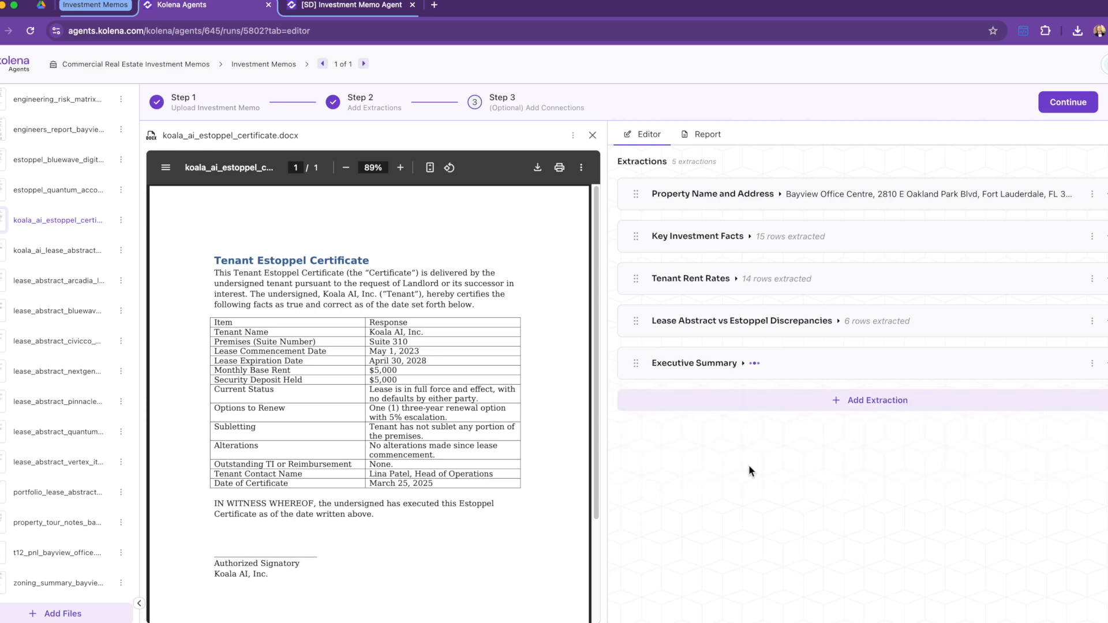
left_click_drag(636, 364, 636, 194)
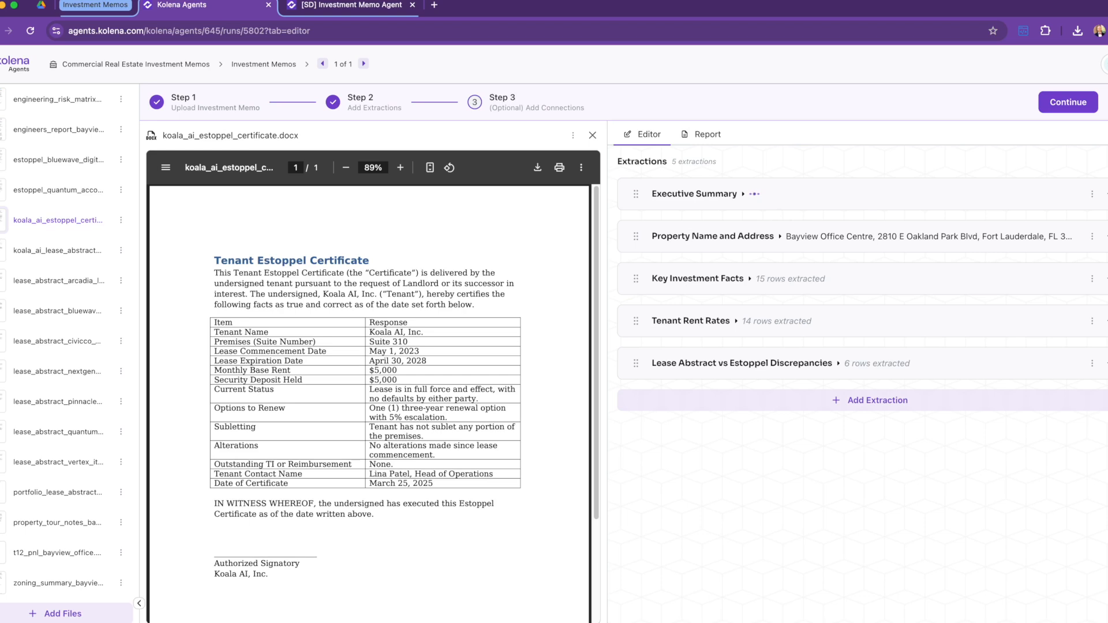
left_click(1102, 195)
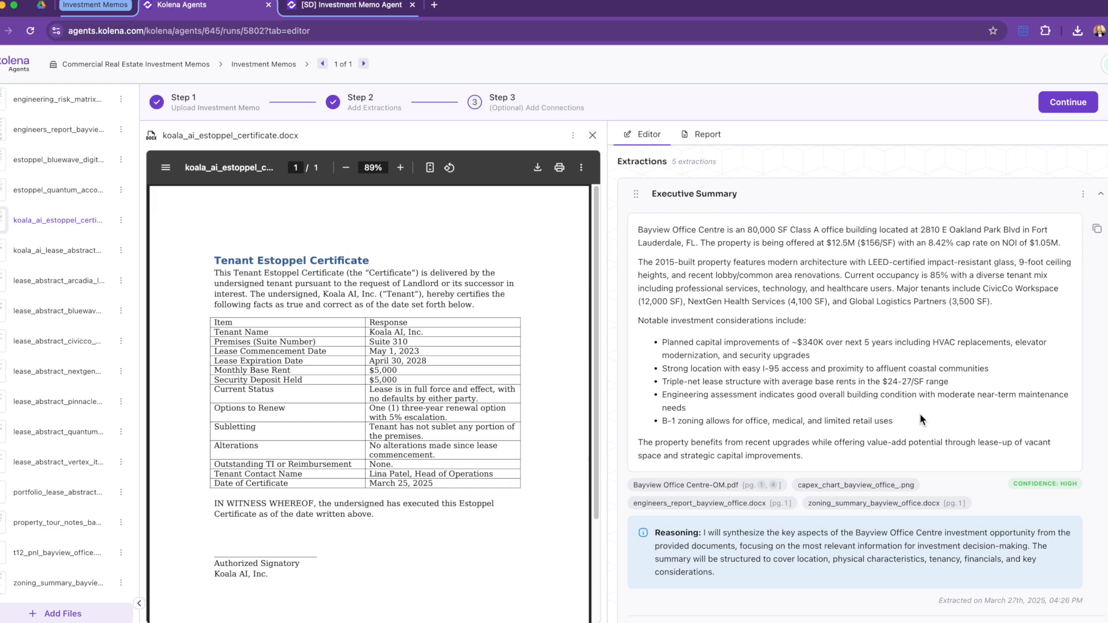
Step: Review the report's new Executive Summary, then return to the editor and continue to the connections step
left_click(705, 135)
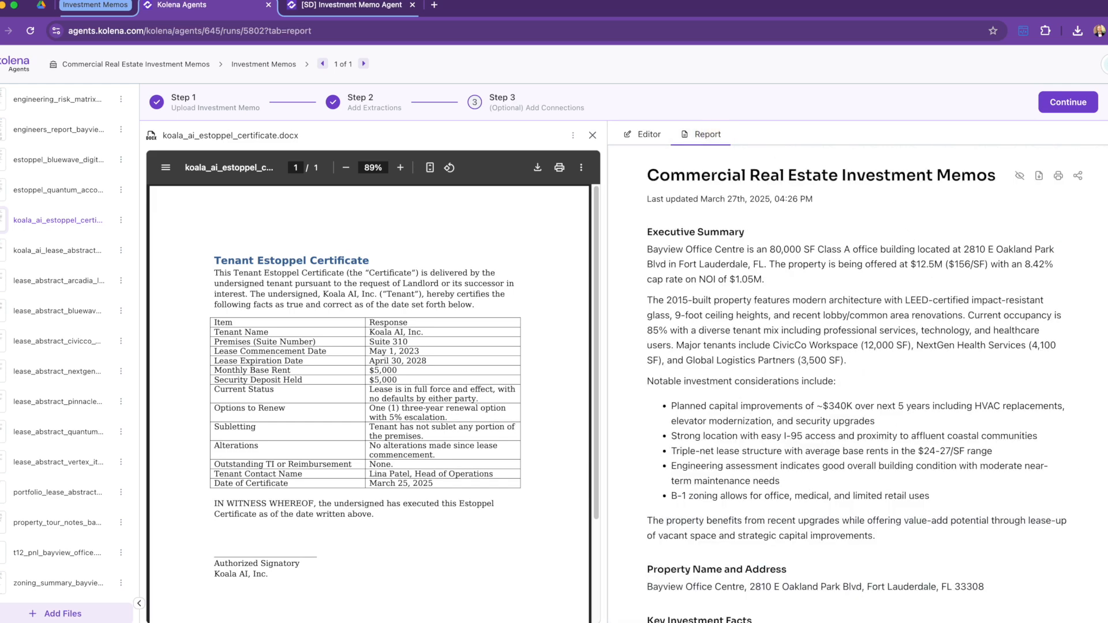
scroll(857, 381, "down", 1)
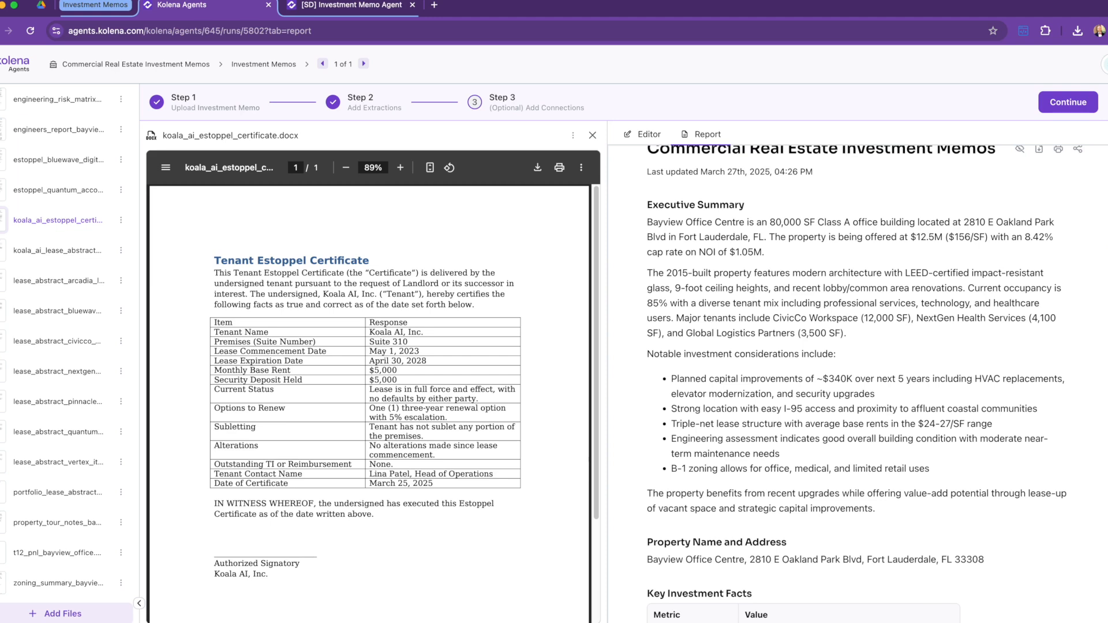
scroll(1104, 462, "down", 10)
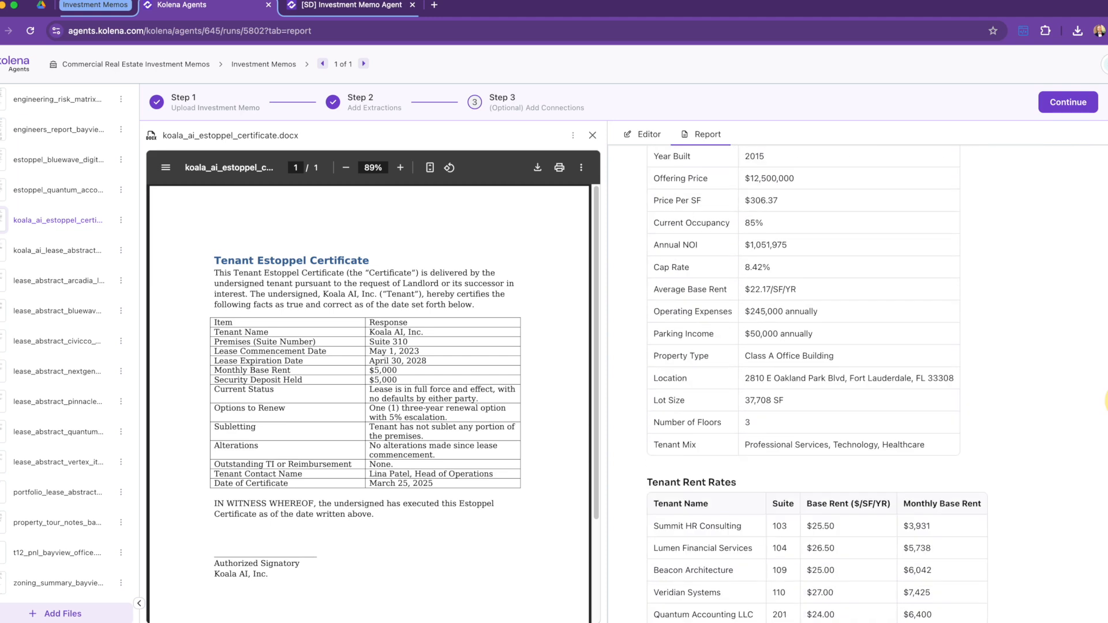
left_click_drag(1107, 463, 1107, 536)
scroll(1104, 534, "up", 15)
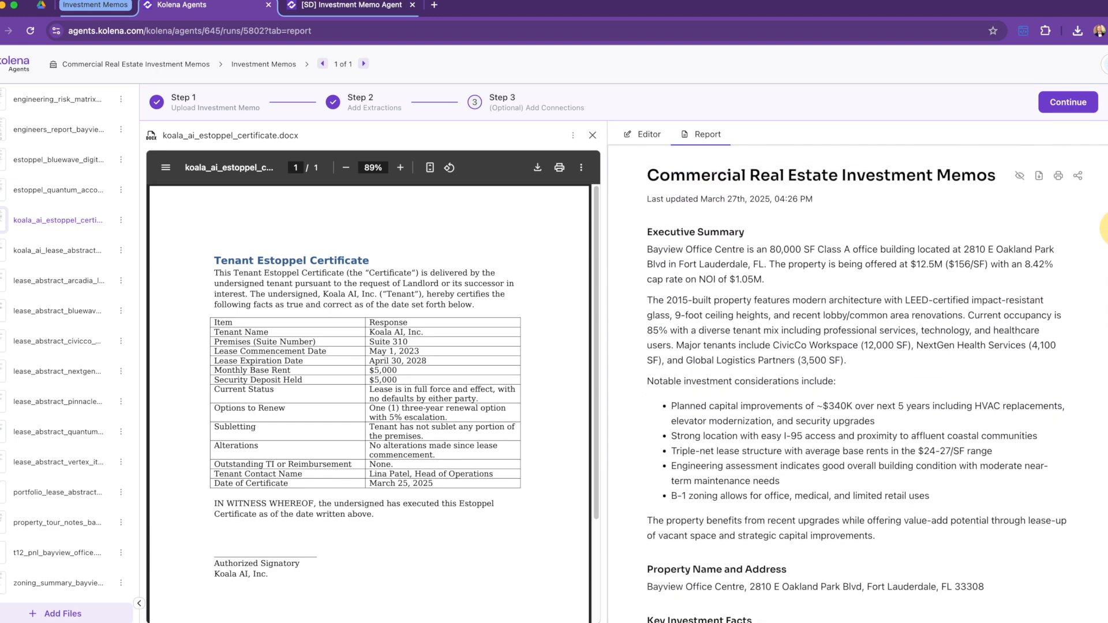
left_click(650, 135)
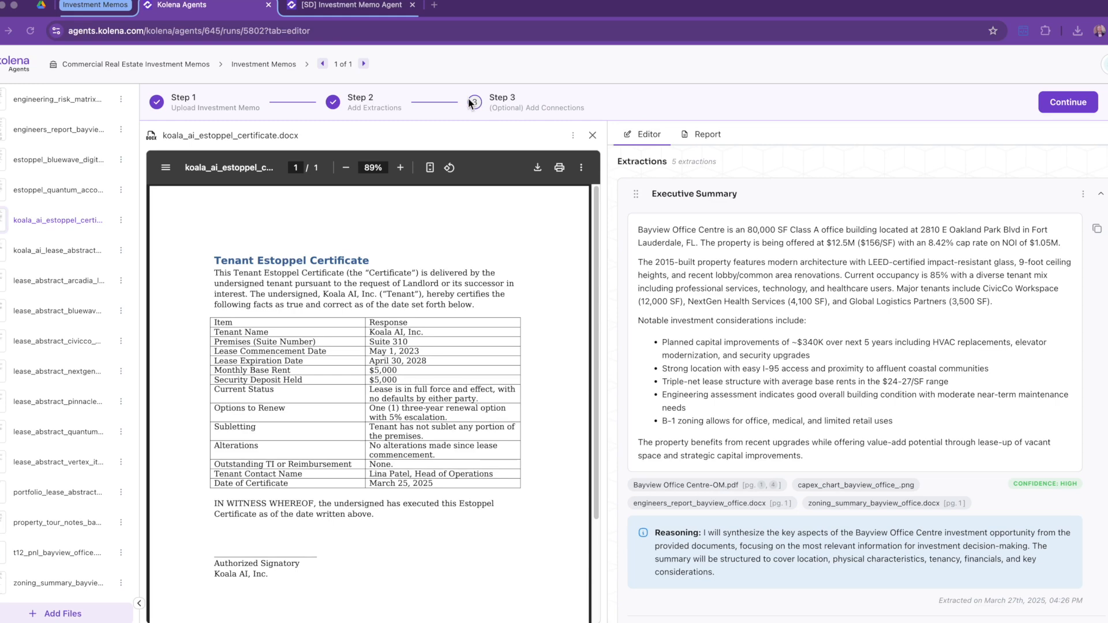
left_click(1065, 102)
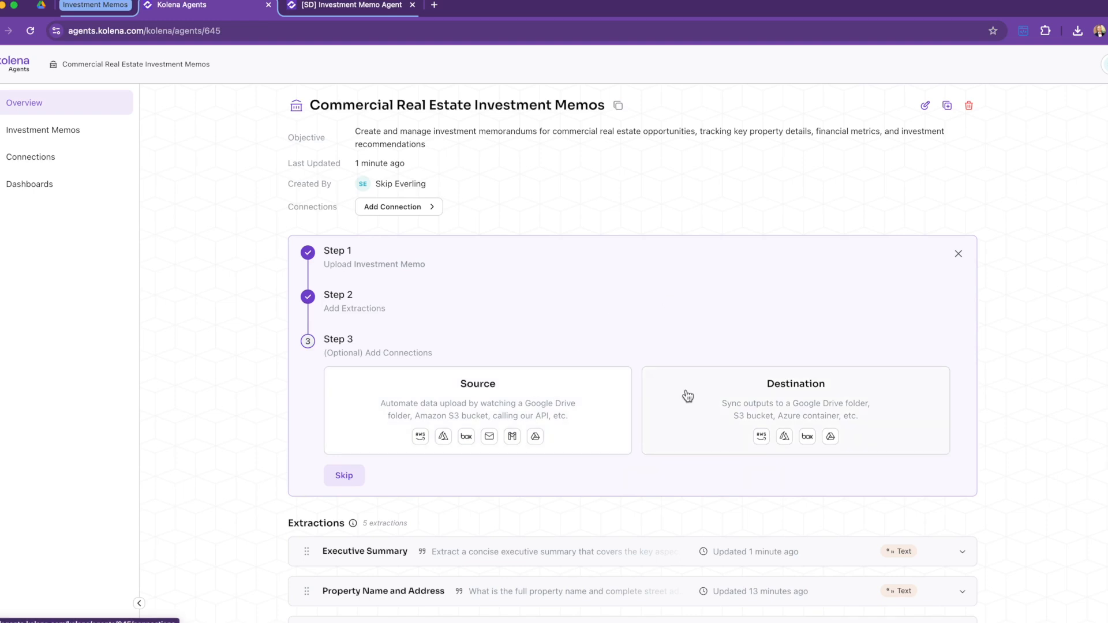
Step: Add the Google Drive folder Restructured Demo Data > Data Room as the agent's source connection
left_click(597, 392)
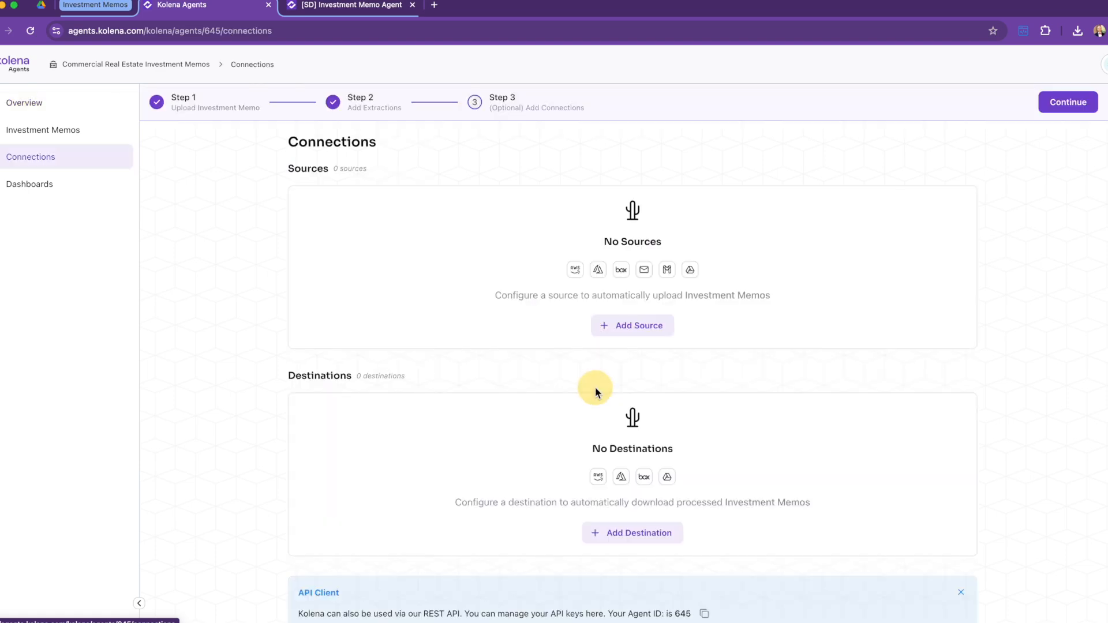
left_click(635, 326)
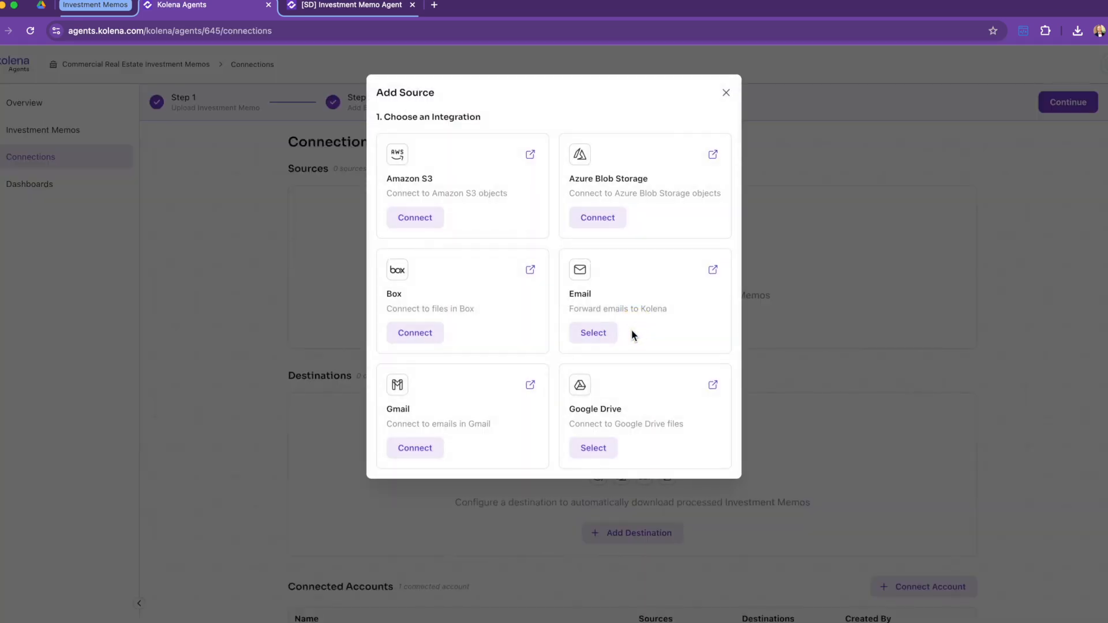
left_click(597, 450)
left_click(519, 174)
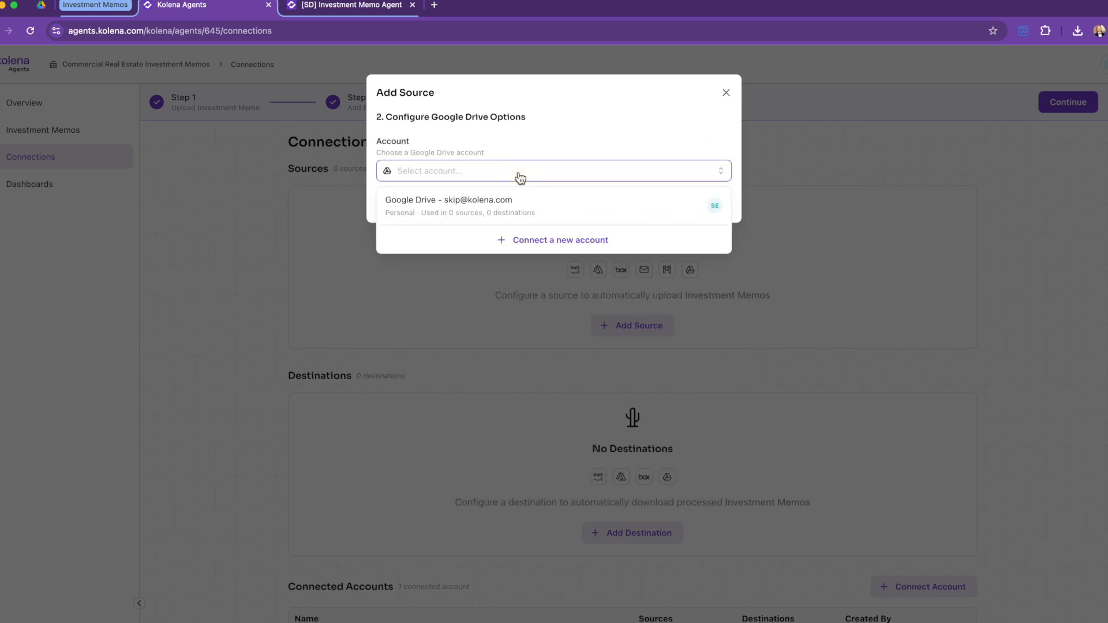
left_click(497, 213)
left_click(491, 254)
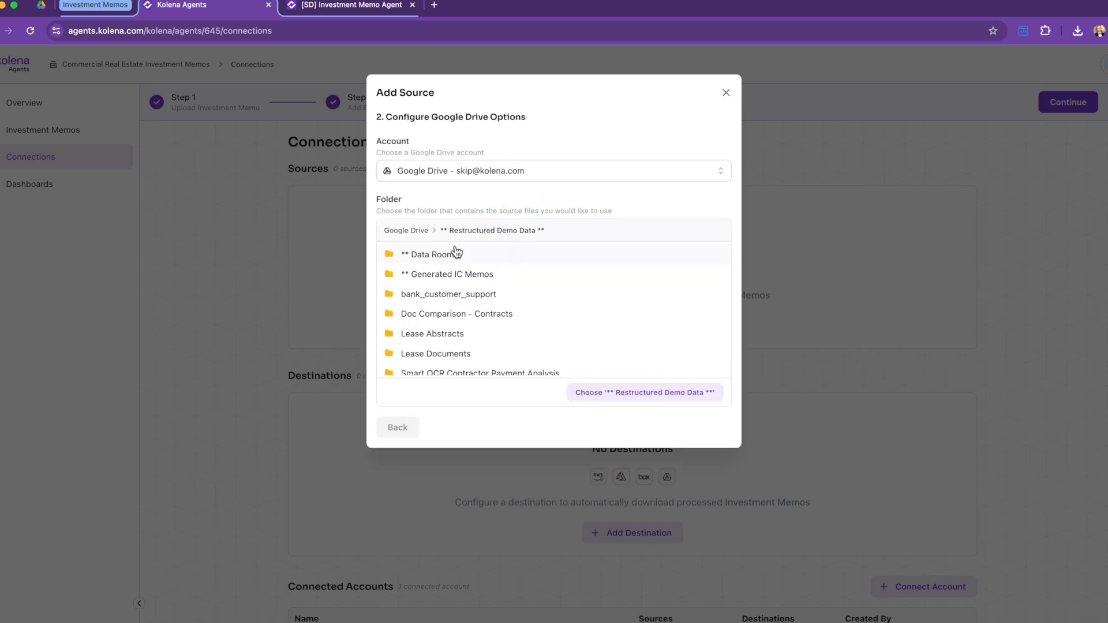
left_click(447, 254)
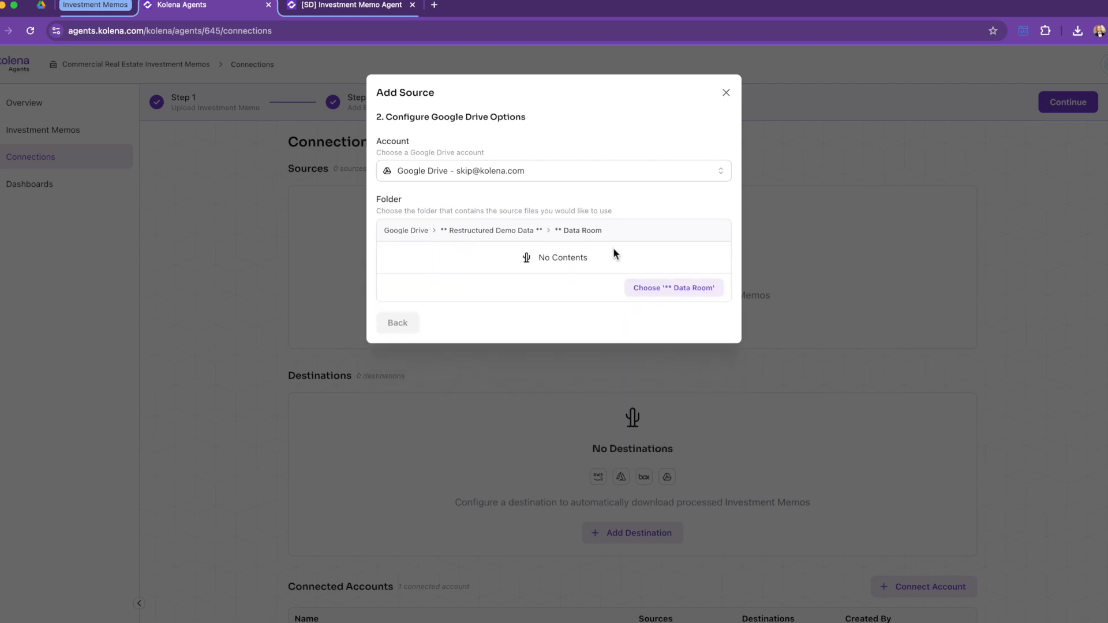
left_click(674, 289)
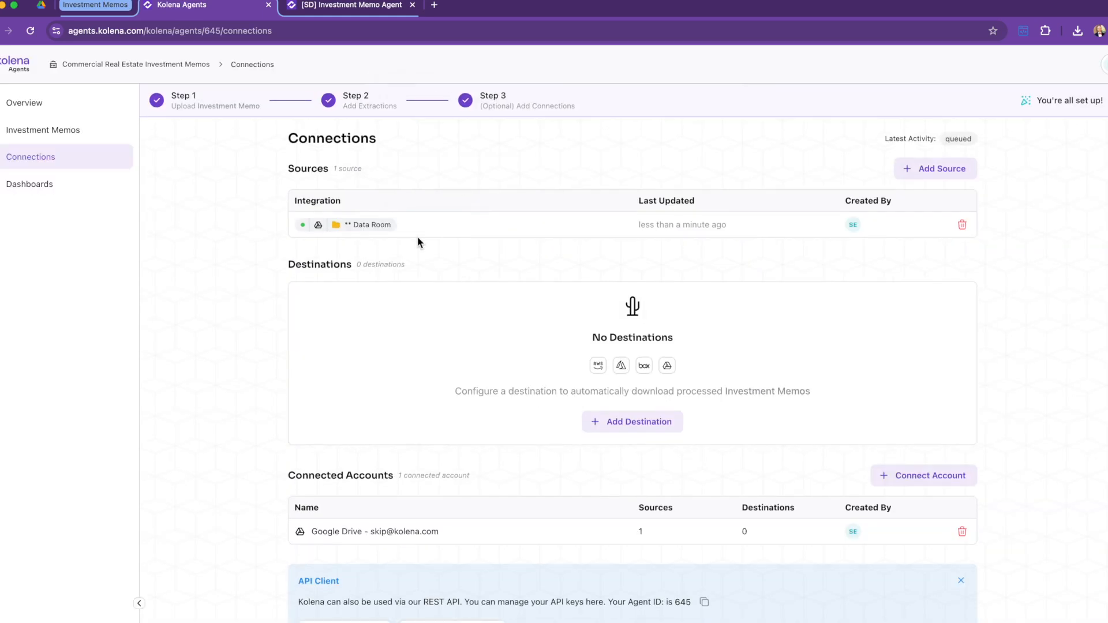
left_click(649, 423)
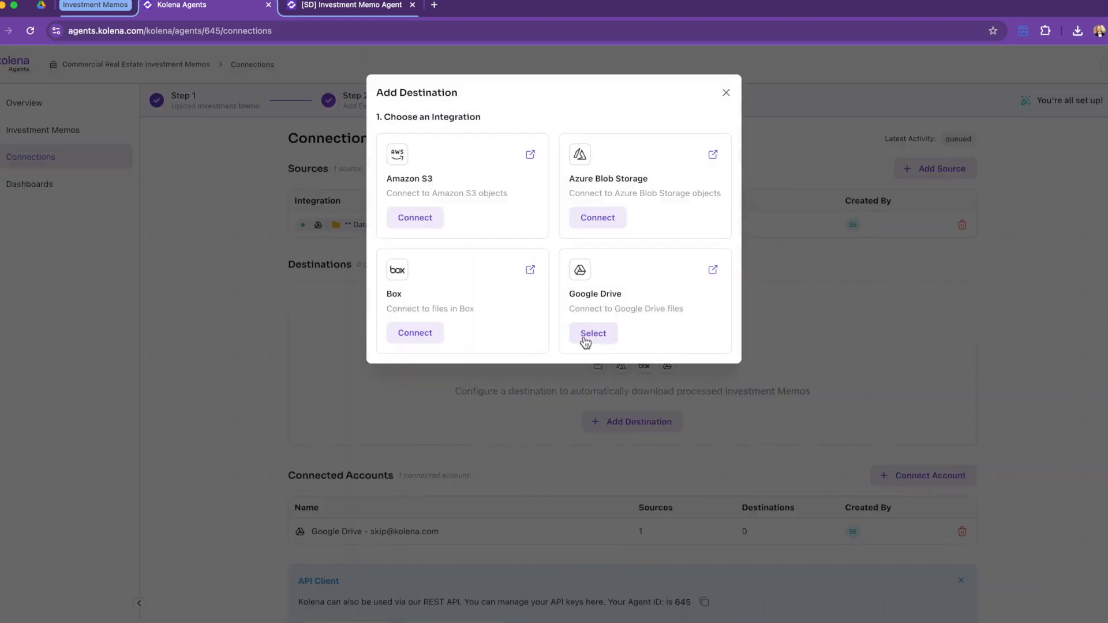
Step: Set the connected Google Drive account's Generated IC Memos folder as destination, then open Investment Memos
left_click(582, 341)
left_click(483, 169)
left_click(436, 212)
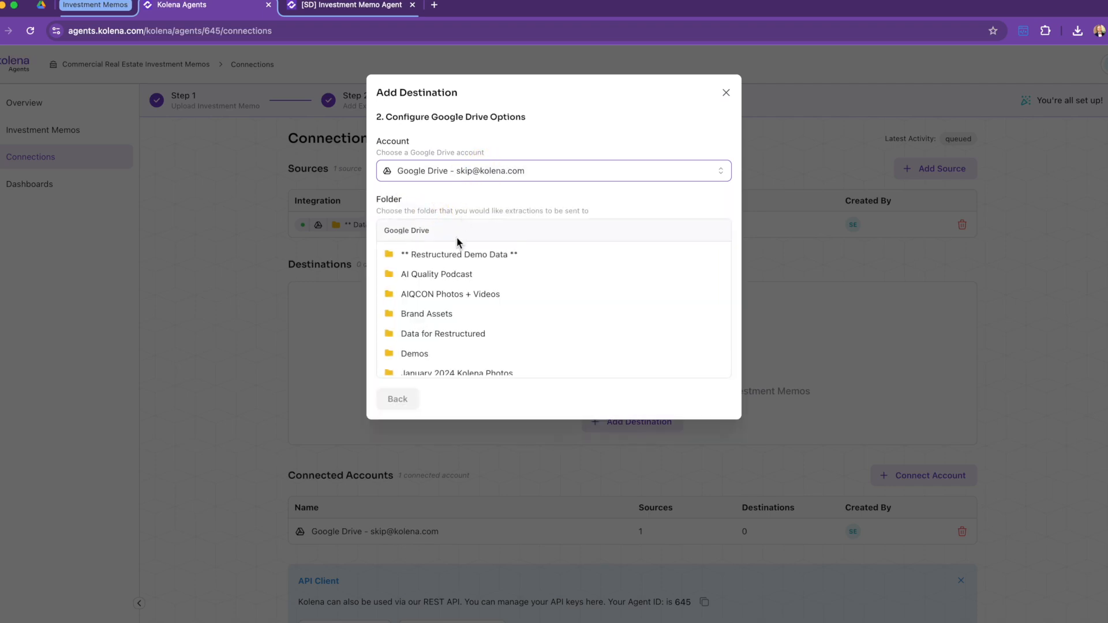
left_click(443, 276)
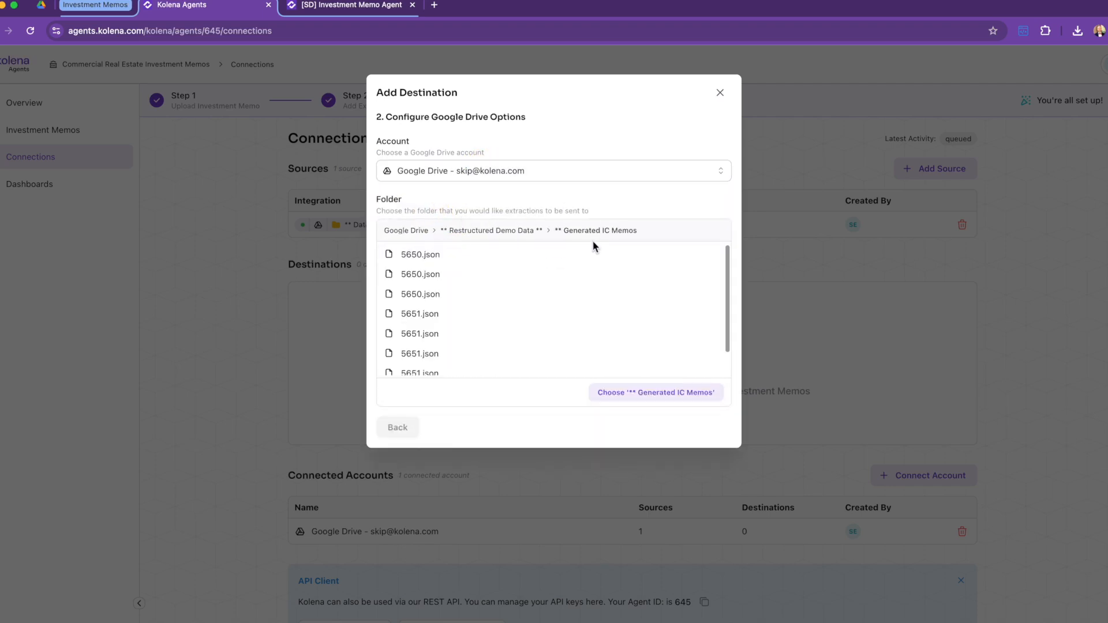
left_click(626, 394)
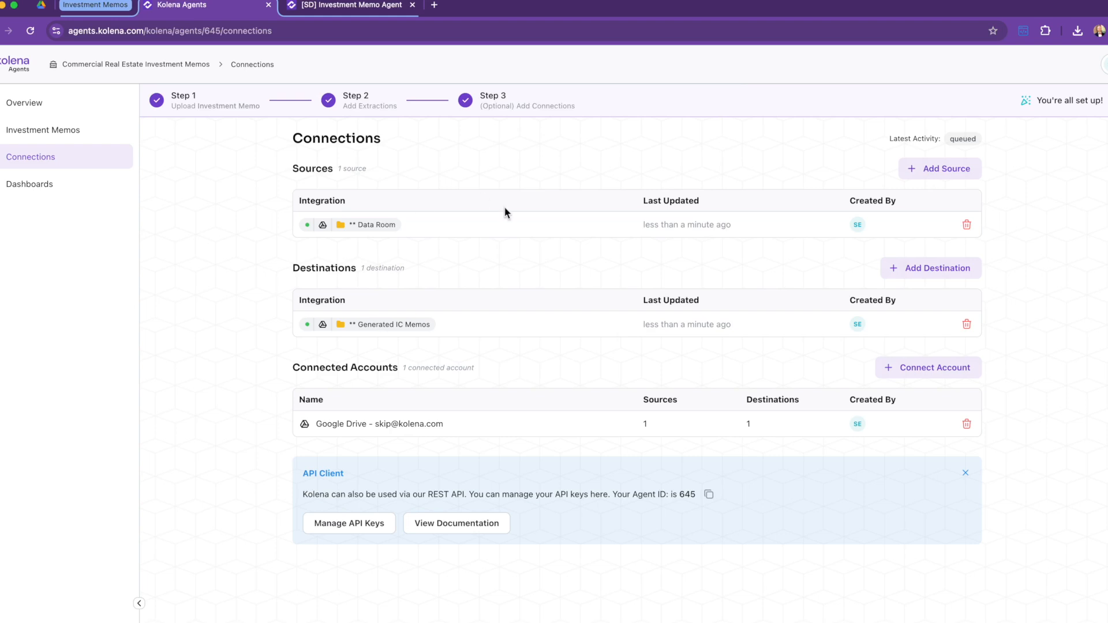
left_click(47, 132)
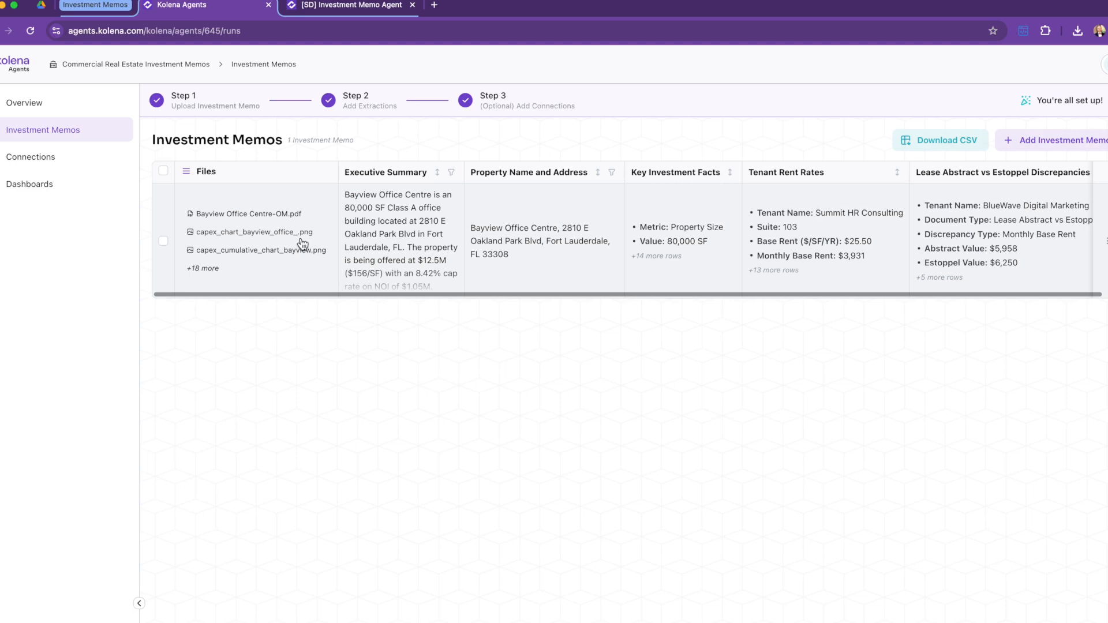
Step: Open the Bayview Office Centre memo run, go back to the Investment Memos table, and reopen it
left_click(285, 277)
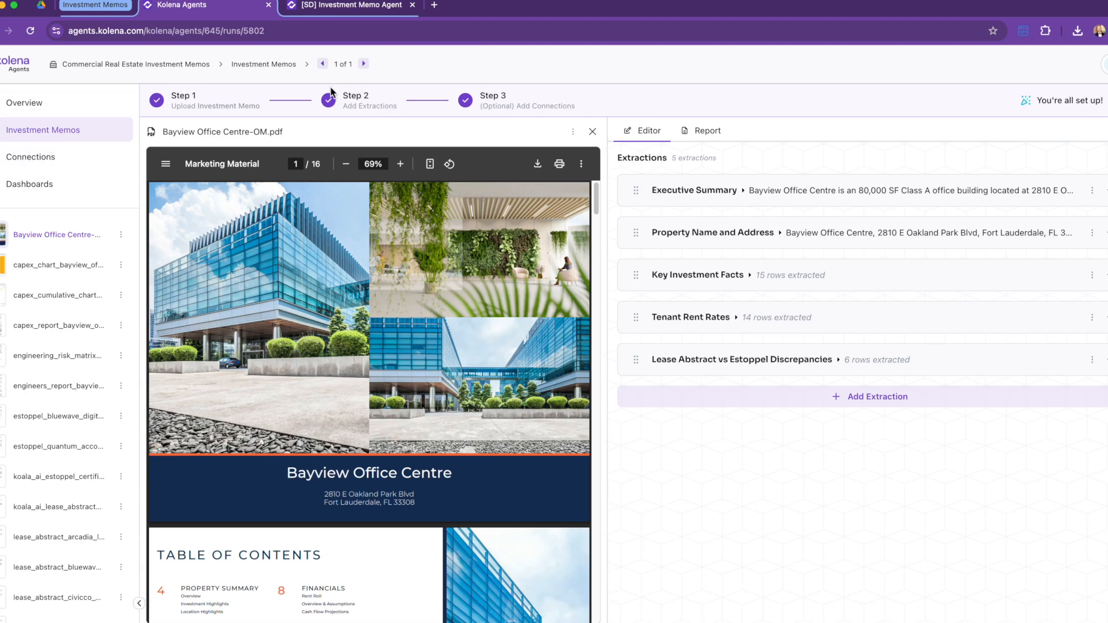
left_click(266, 66)
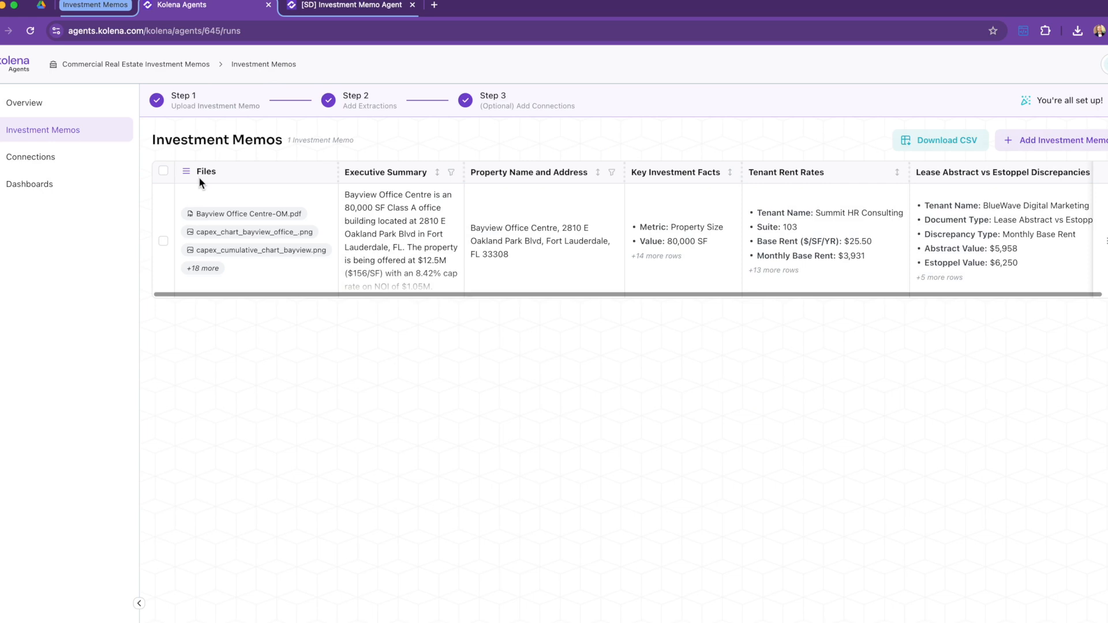
left_click(315, 199)
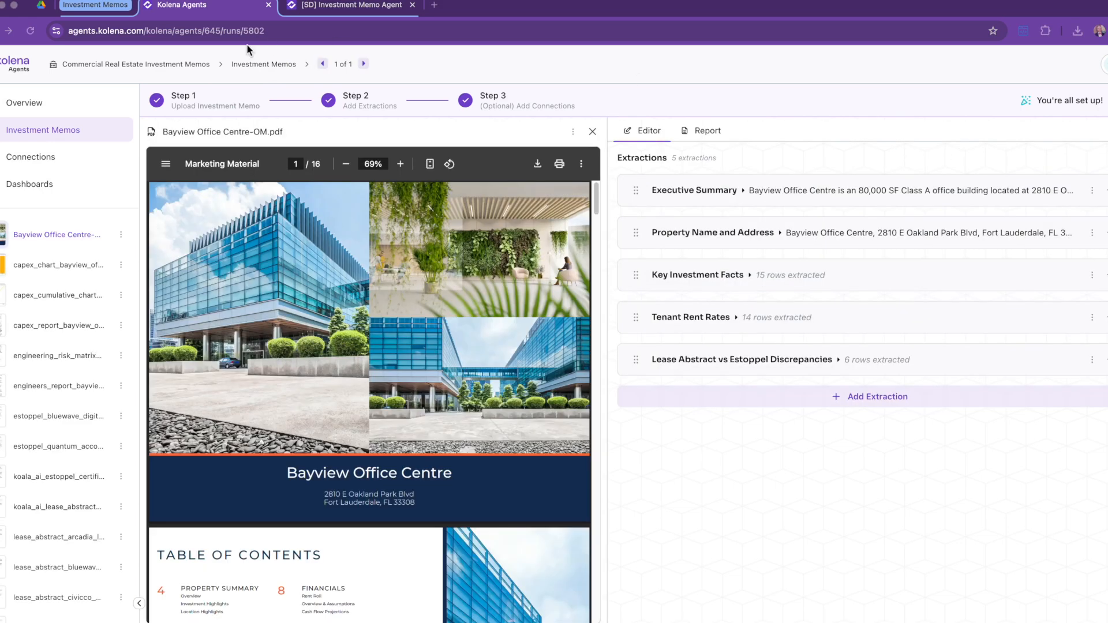
Step: In the empty Google Drive Data Room folder, start a file upload from the computer
left_click(41, 6)
right_click(421, 366)
left_click(474, 411)
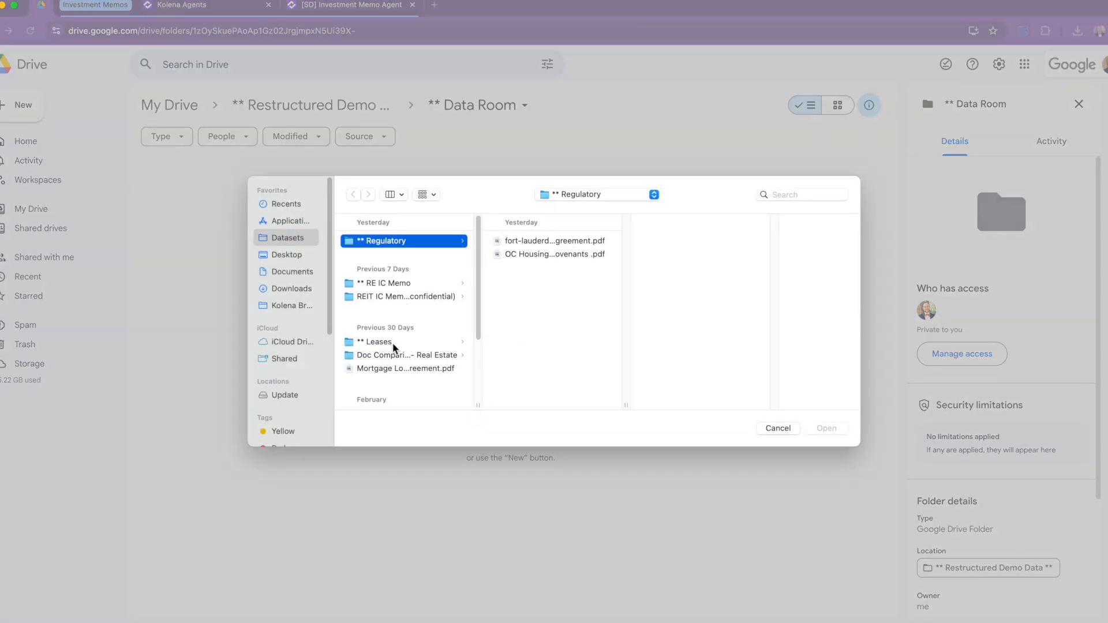
Step: Upload all five files from RE IC Memo > 1409 Egbert into Data Room, then return to Kolena
left_click(401, 285)
left_click(544, 328)
left_click_drag(688, 320, 684, 247)
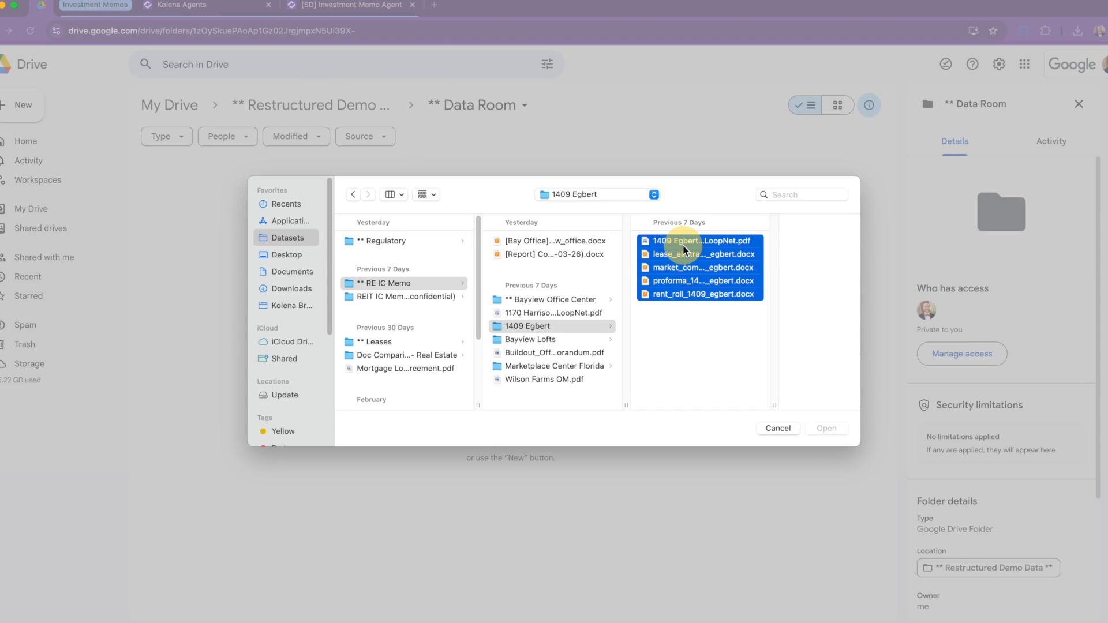
left_click(827, 429)
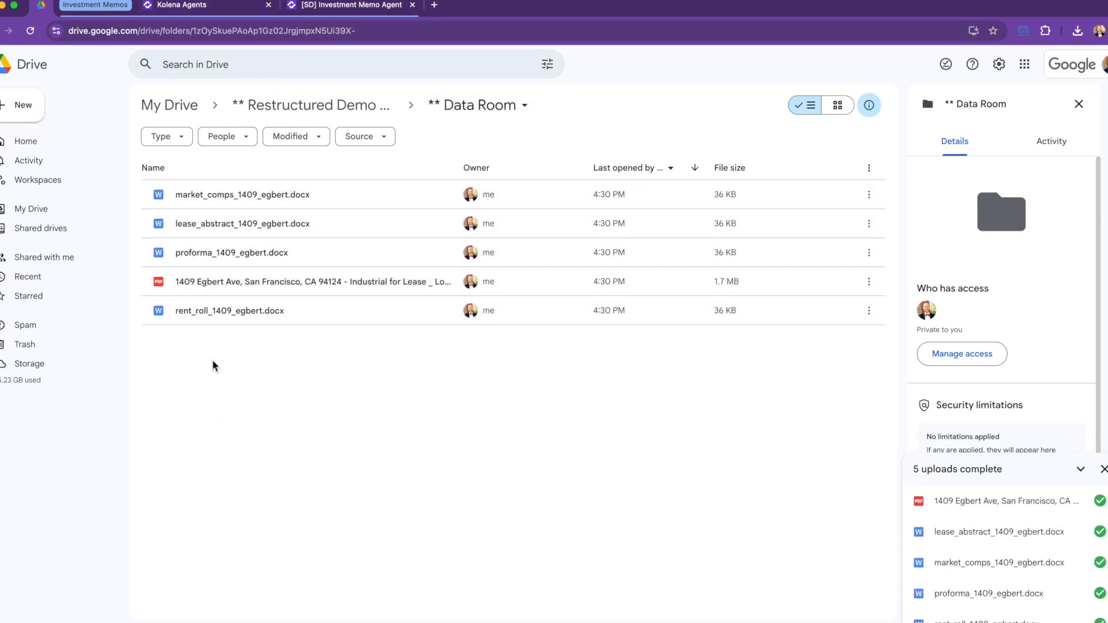
left_click(218, 7)
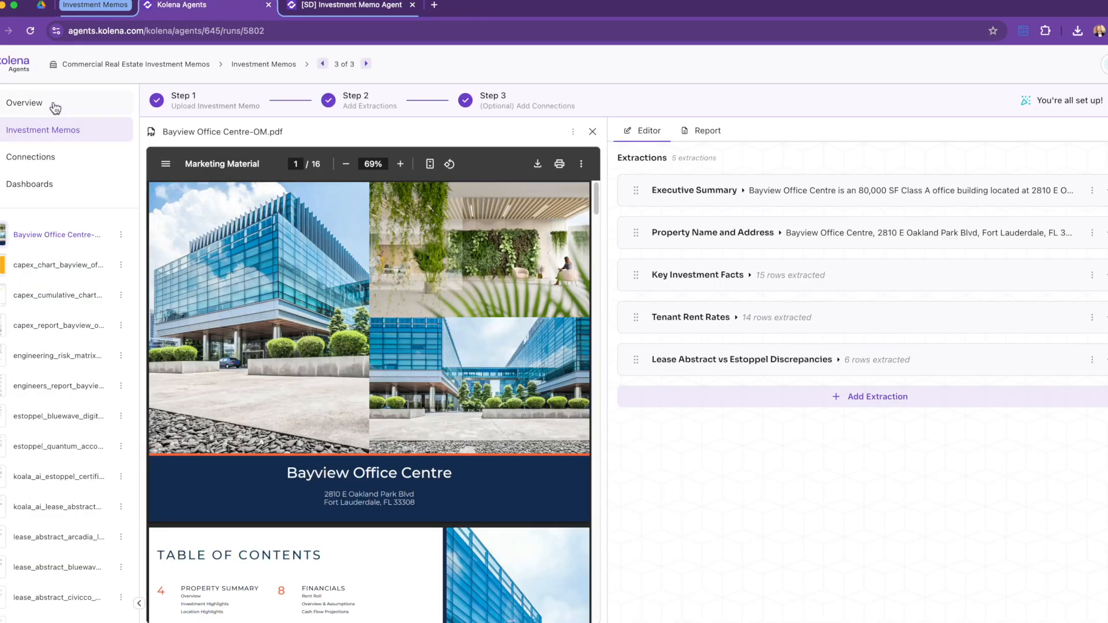
Step: Check the Data Room source connection, then scroll through the Bayview report starting with its Executive Summary
left_click(41, 157)
mouse_move(398, 233)
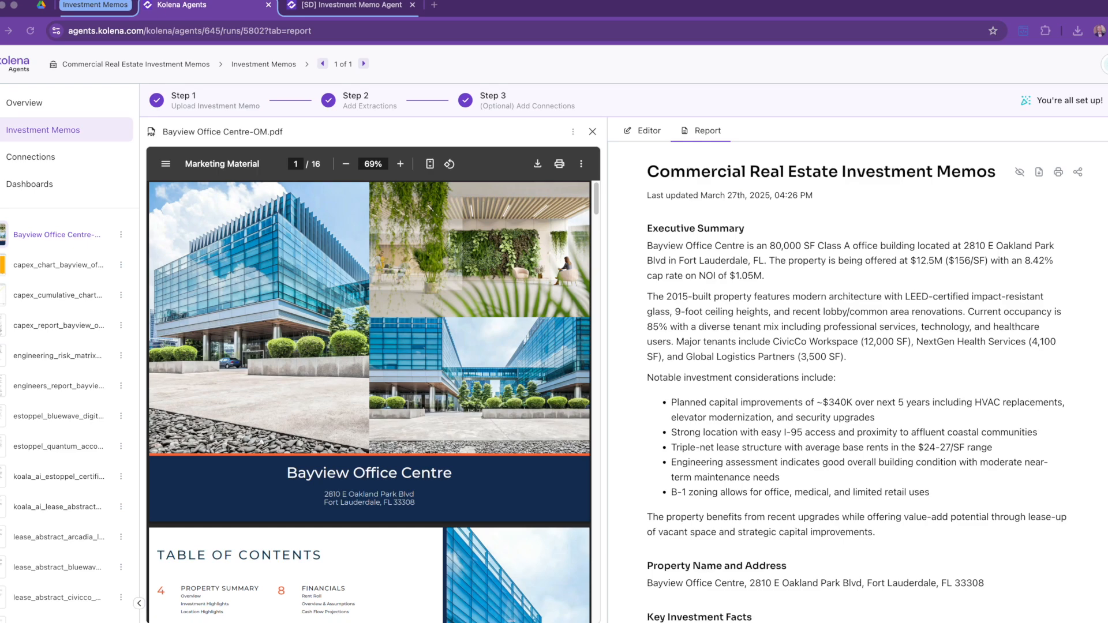
scroll(1091, 376, "down", 10)
scroll(1091, 376, "up", 10)
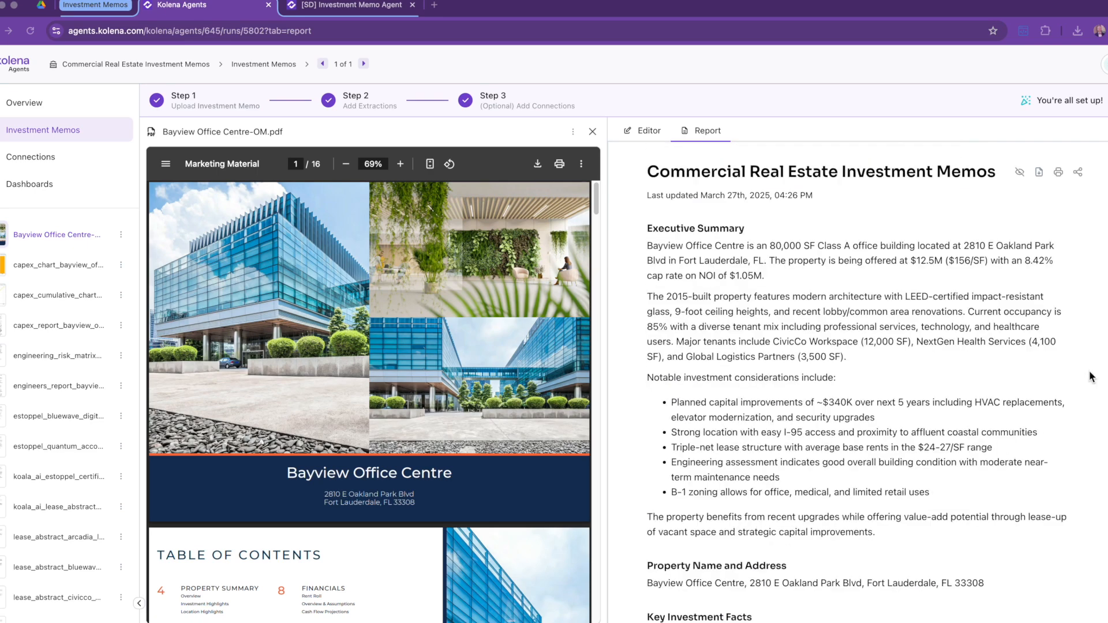